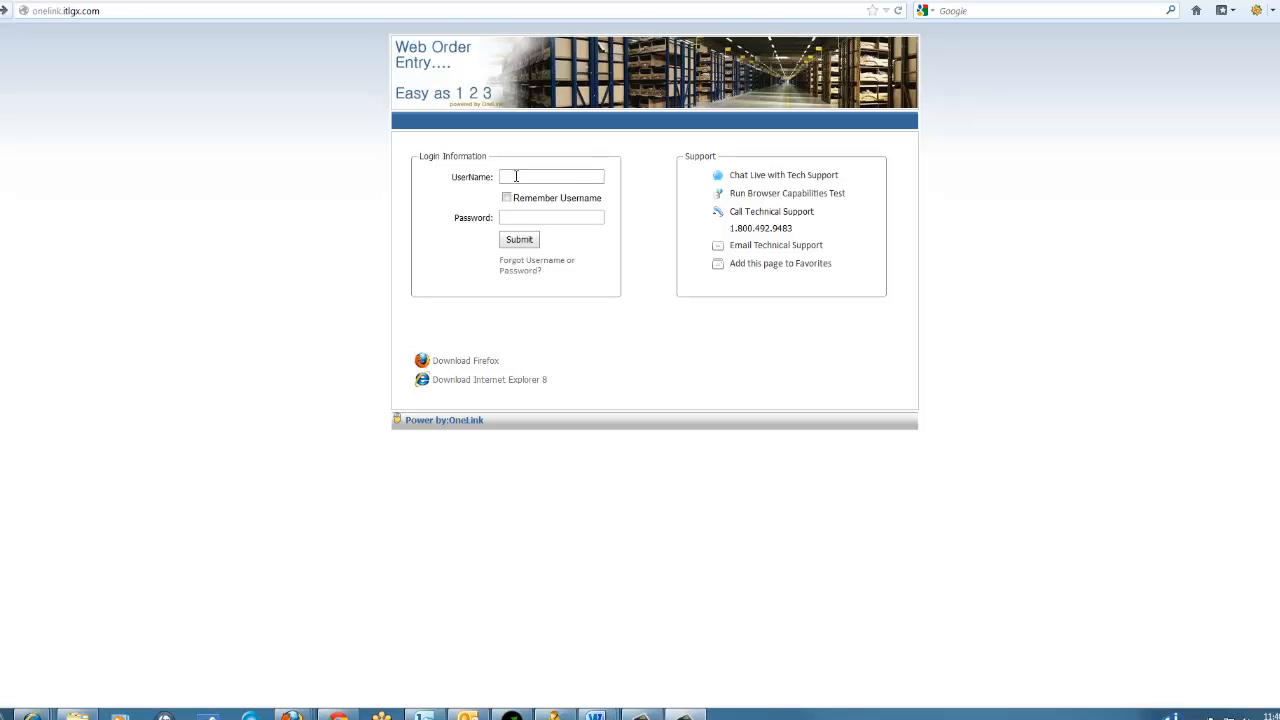
Sign in with the account's username and password, and confirm October 15, 2012 as the delivery date
left_click(534, 176)
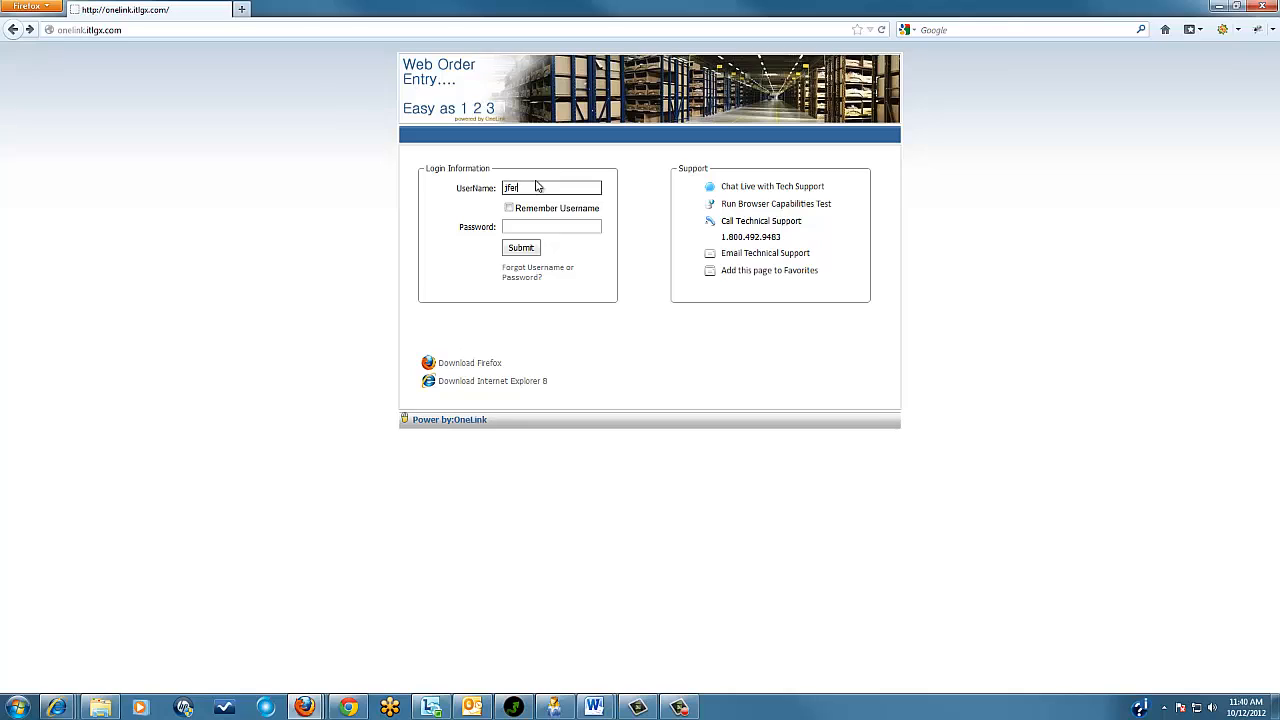
key("Tab")
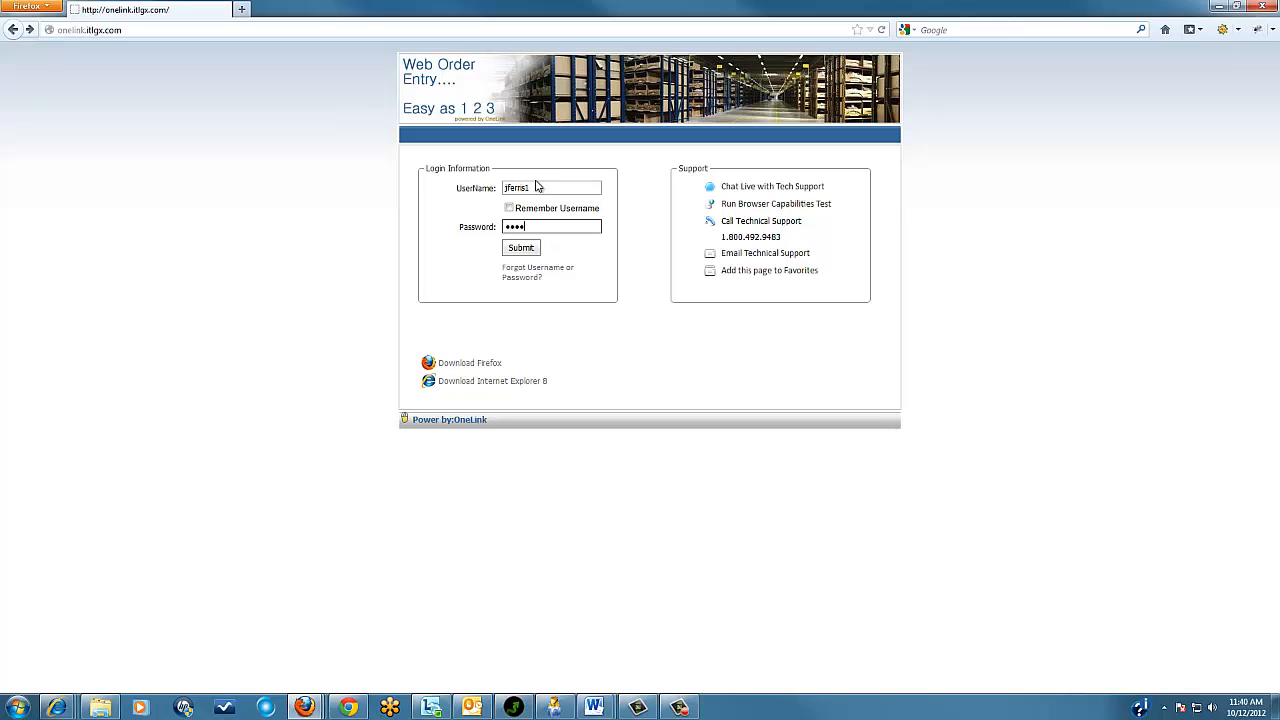
key("Return")
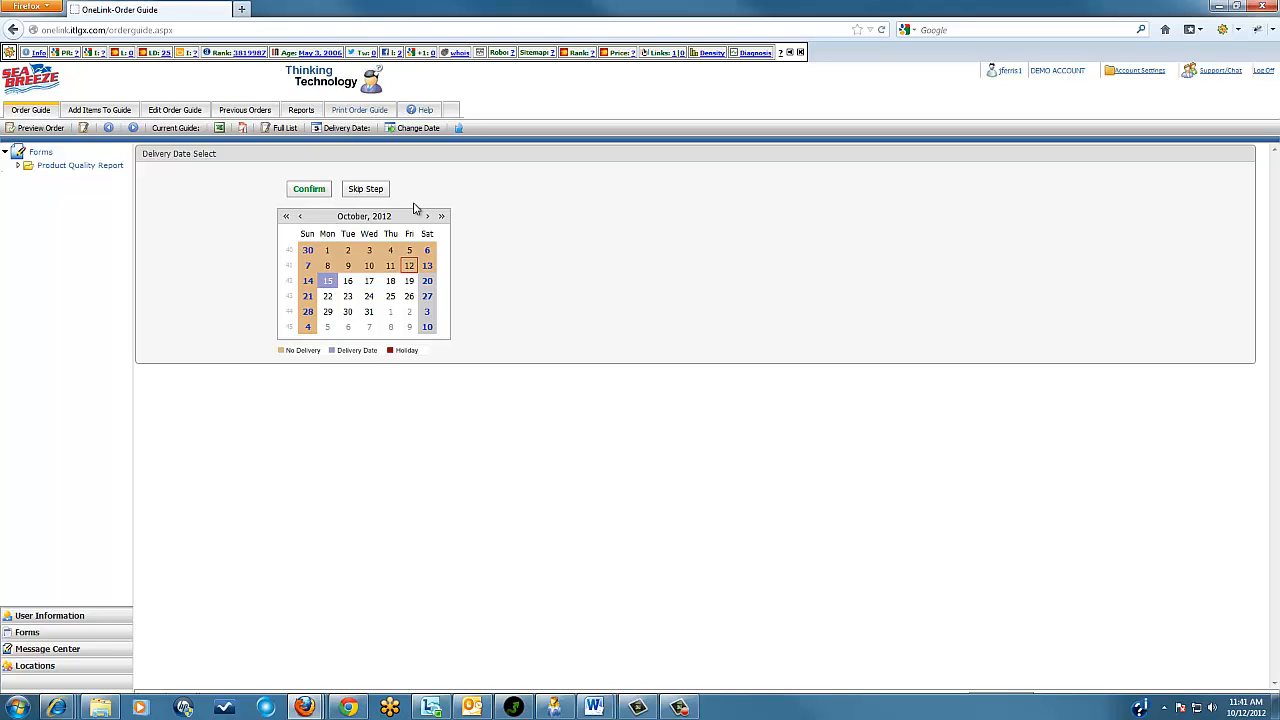
left_click(312, 190)
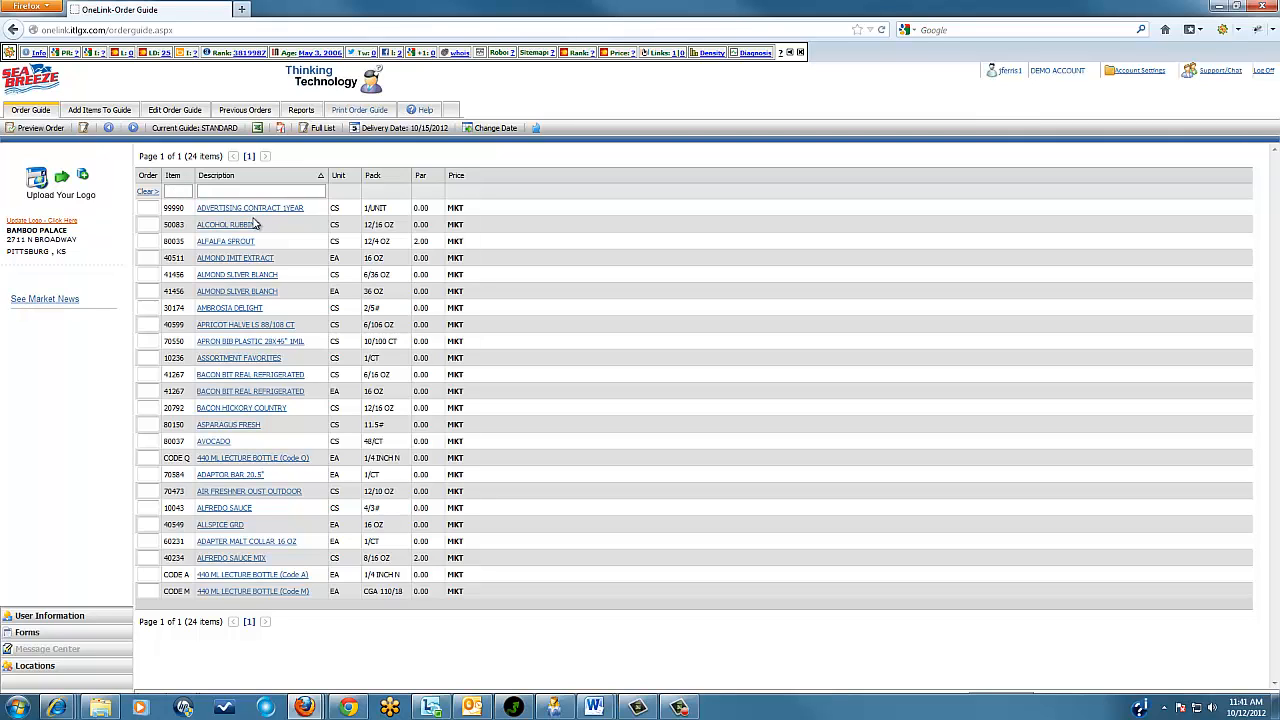
Enter order quantities: 1 Alcohol Rubbing, 3 Alfalfa Sprout, 4 Almond Sliver Blanch (CS, 6/36 OZ) and 2 Apricot Halve
left_click(155, 224)
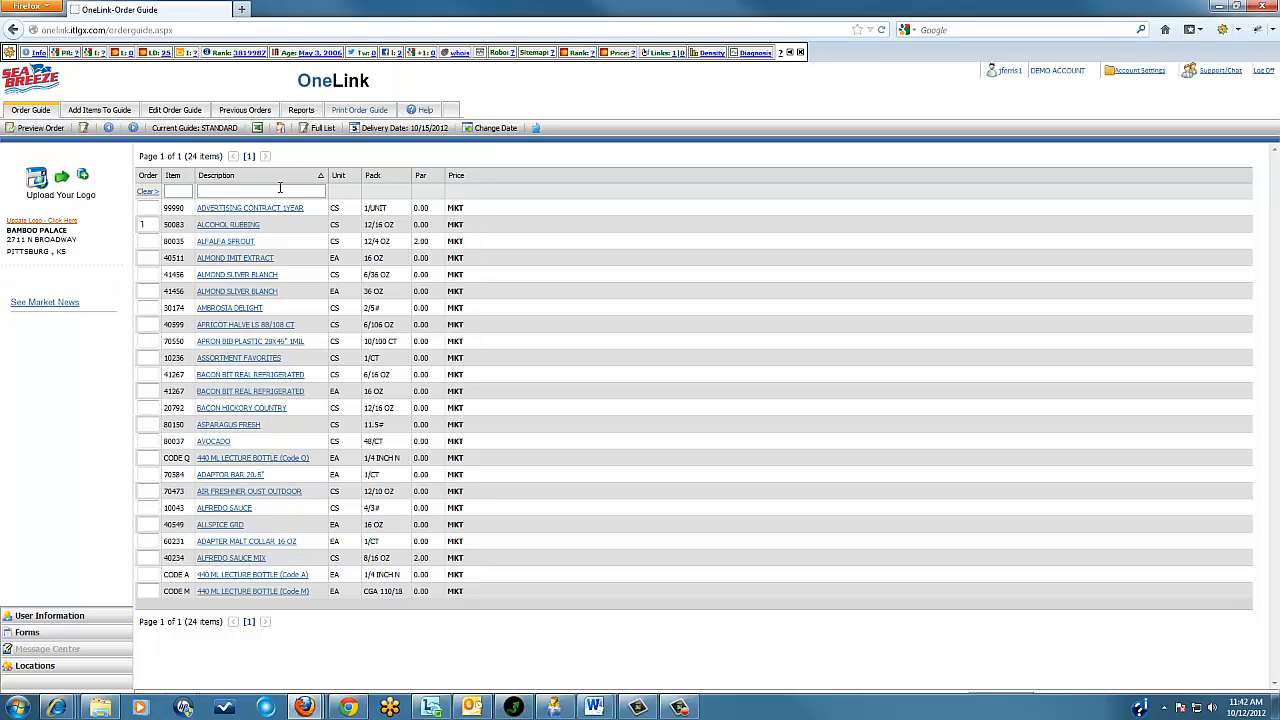
key("Tab")
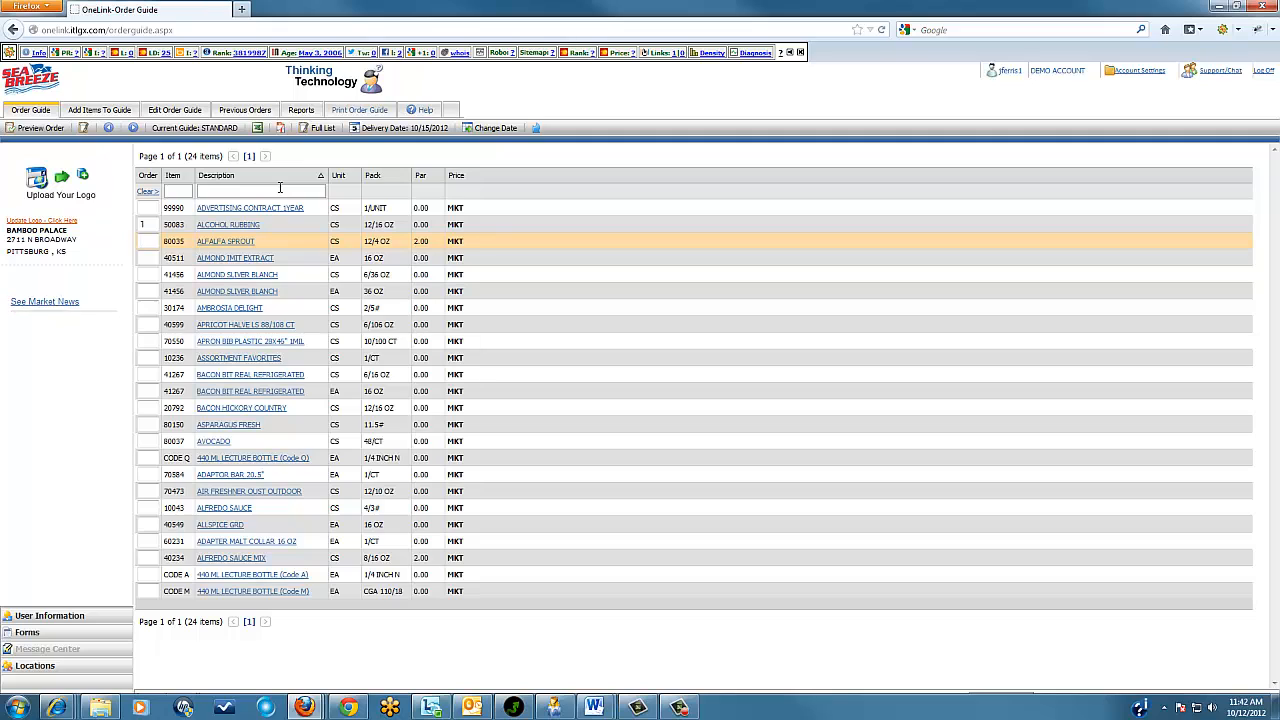
type("3")
key("Tab")
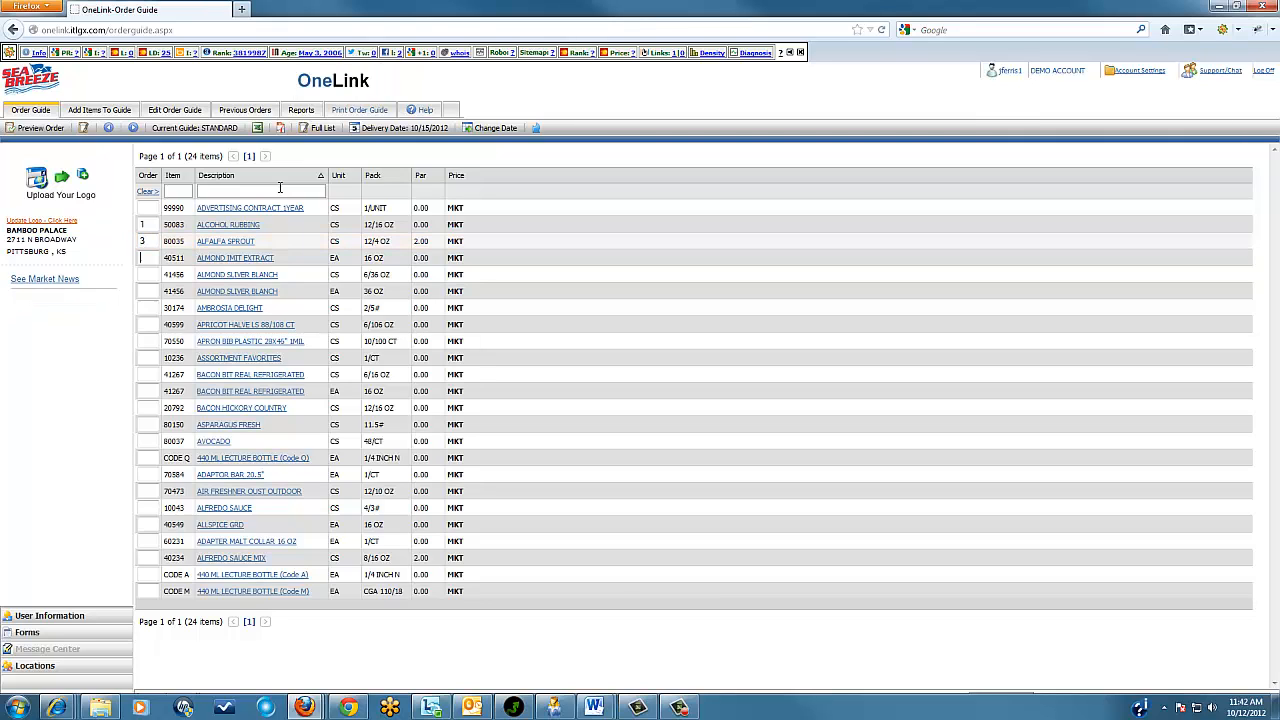
key("Tab")
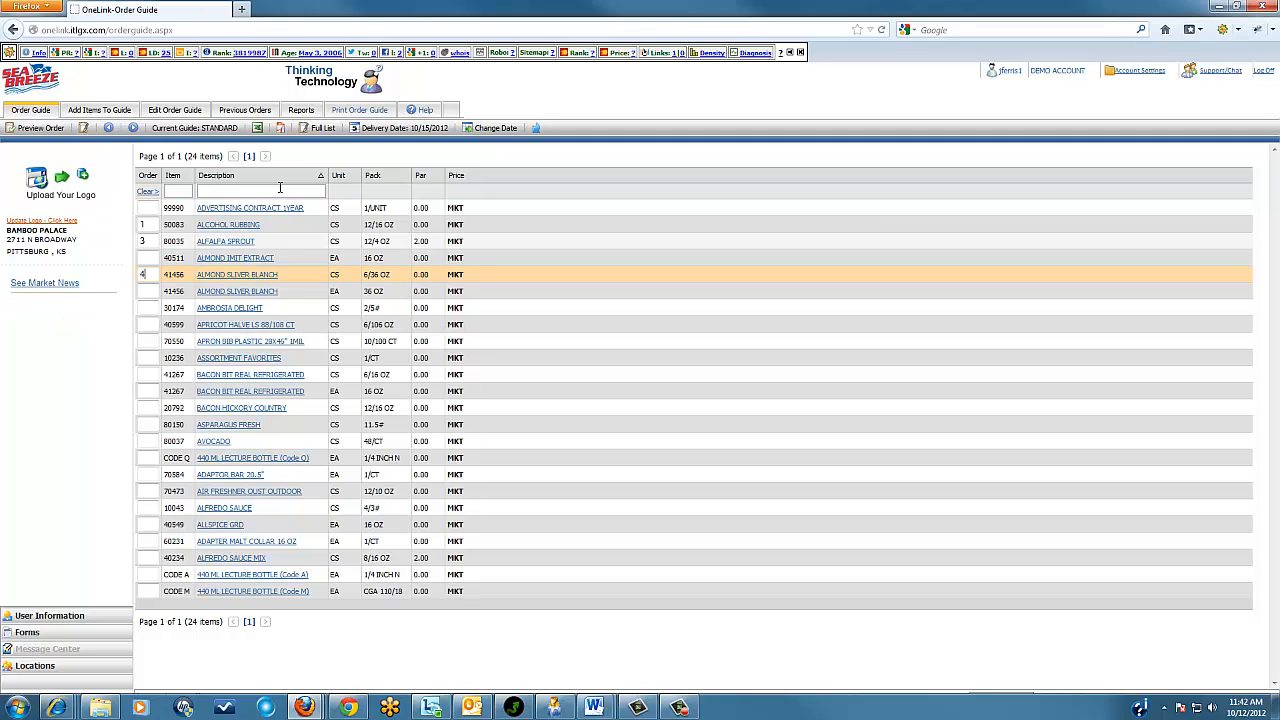
key("Tab")
key("Tab")
key("Tab")
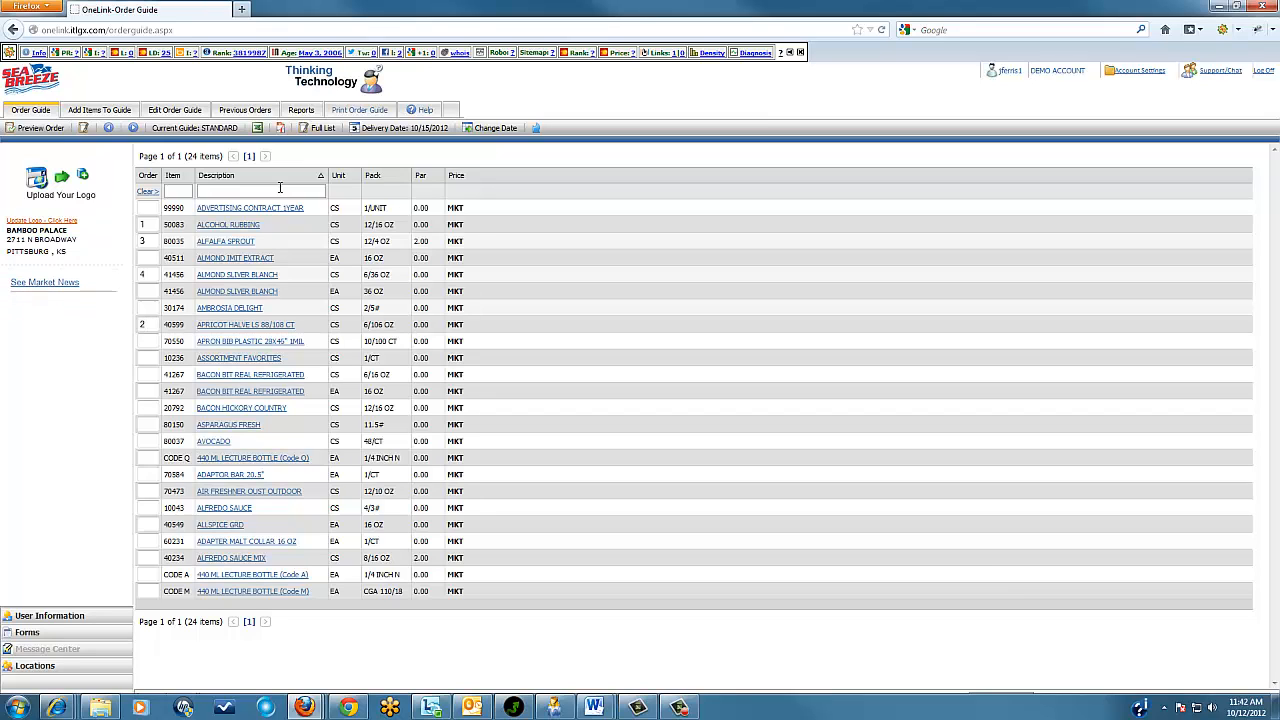
Preview the order with its line items and item notes, and submit it to the distributor
left_click(32, 130)
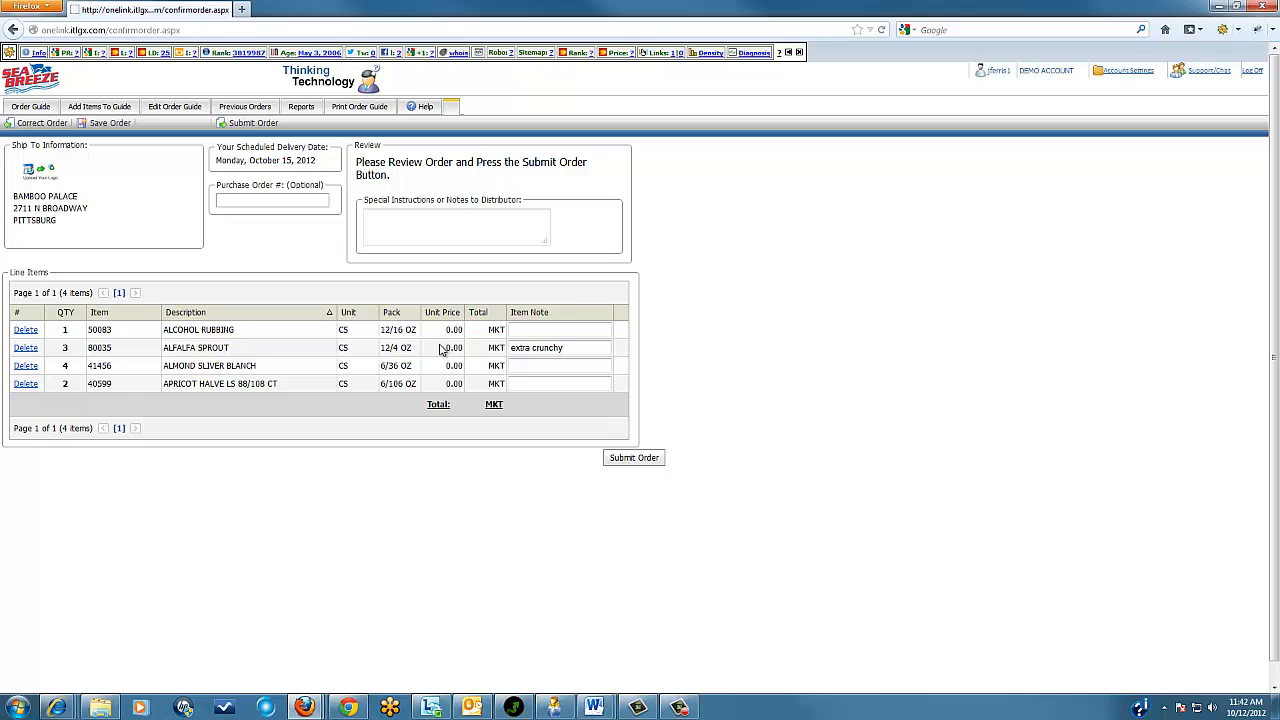
left_click(543, 330)
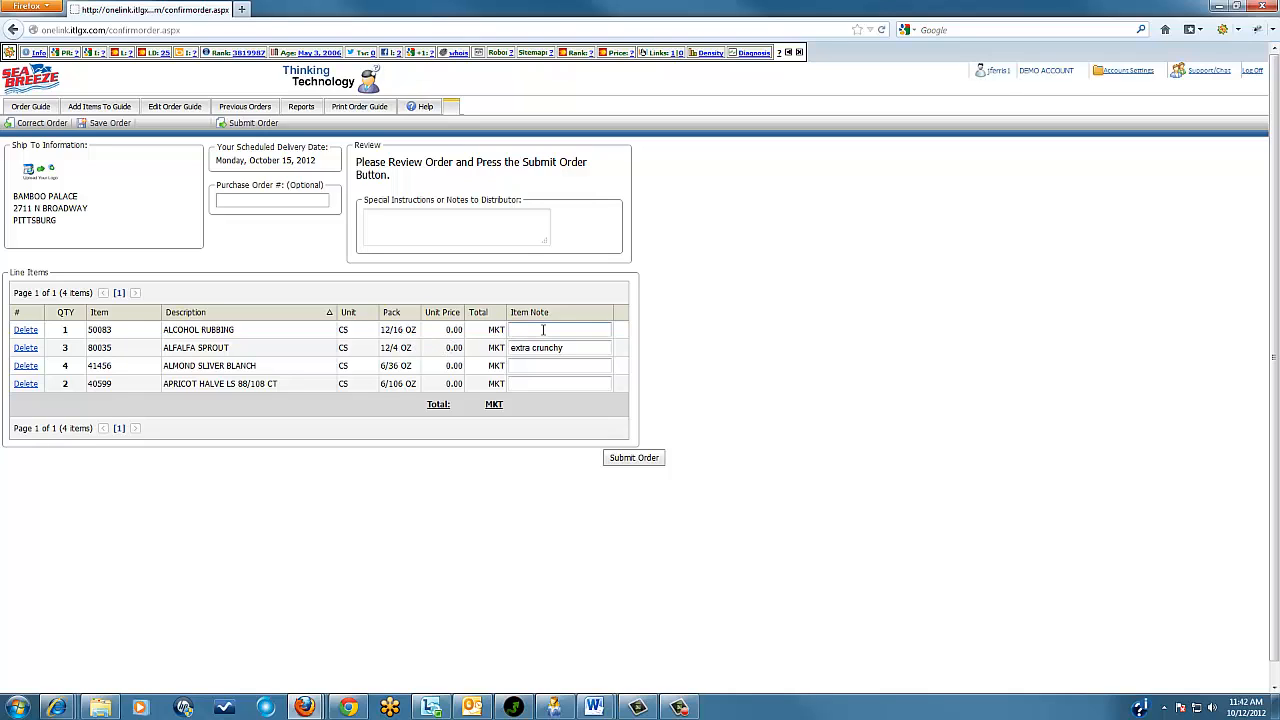
left_click(519, 330)
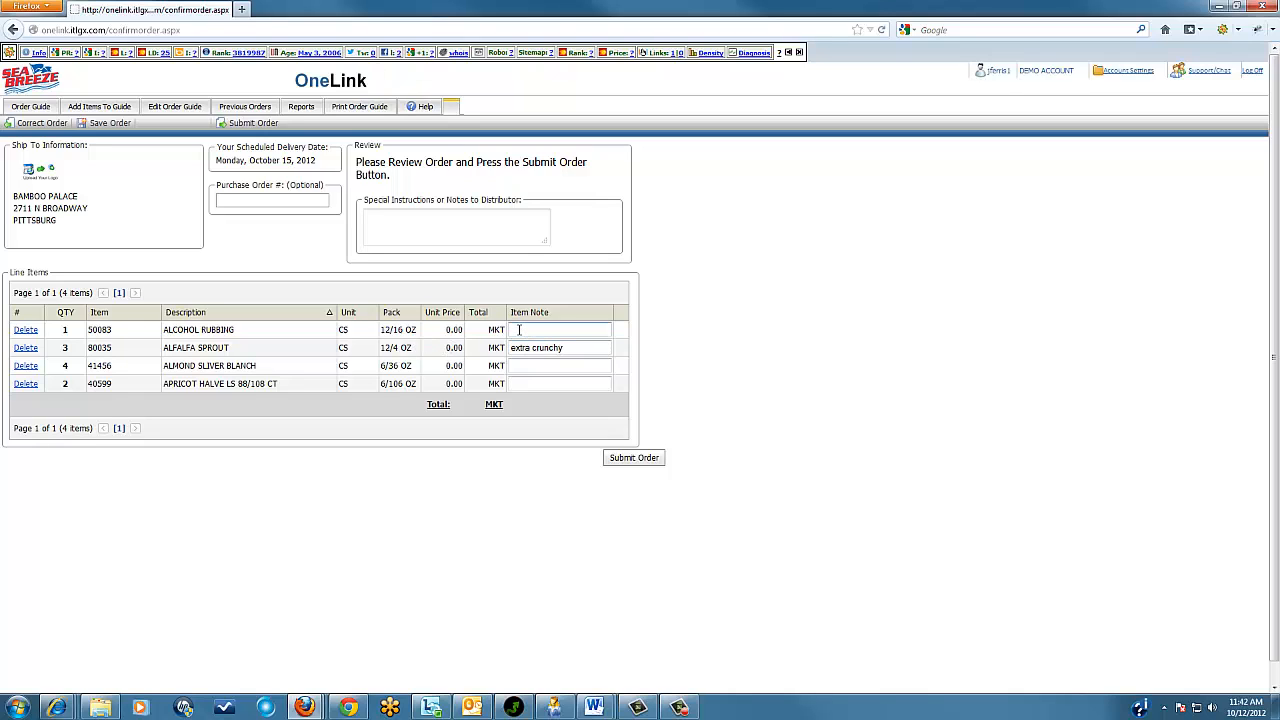
left_click(524, 328)
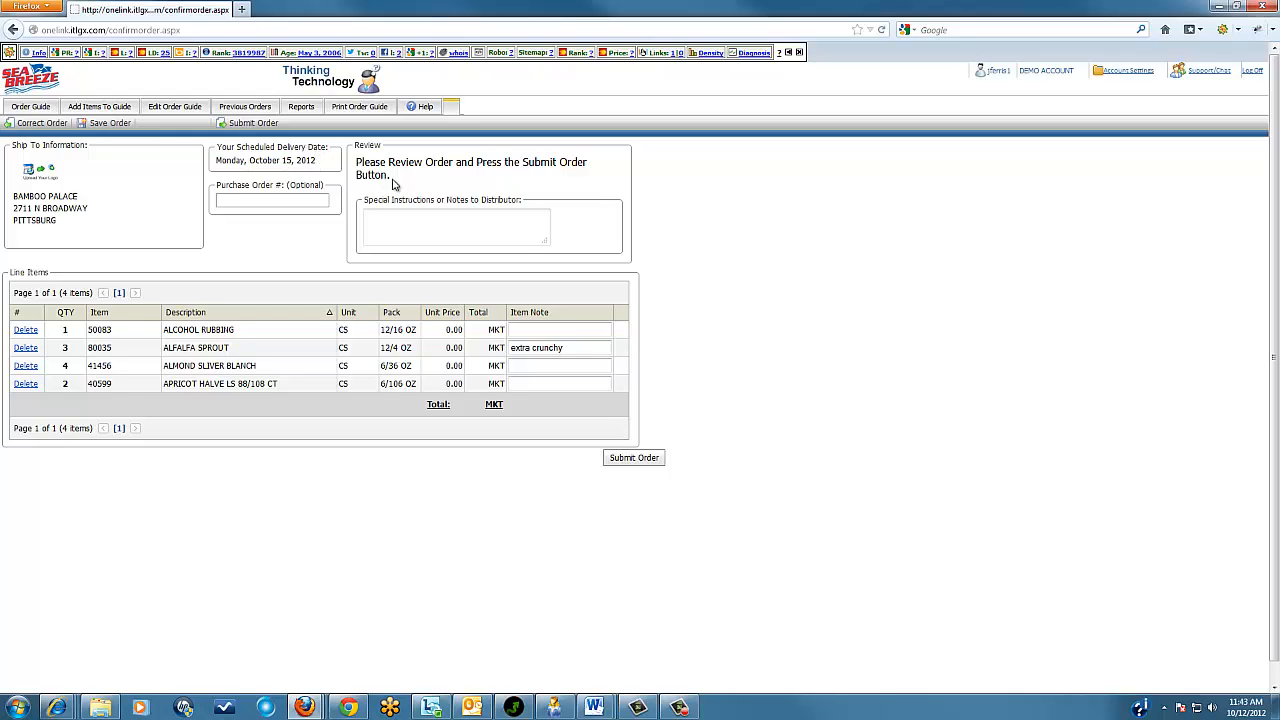
left_click(634, 459)
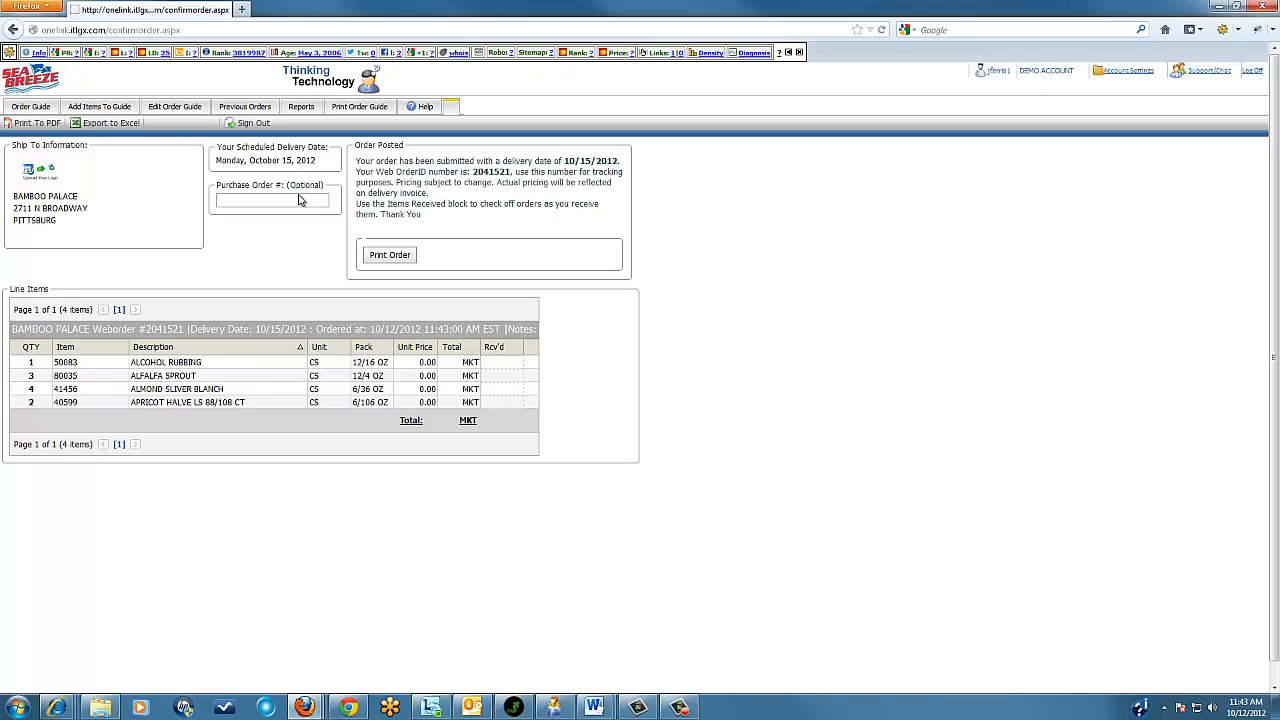
left_click(389, 256)
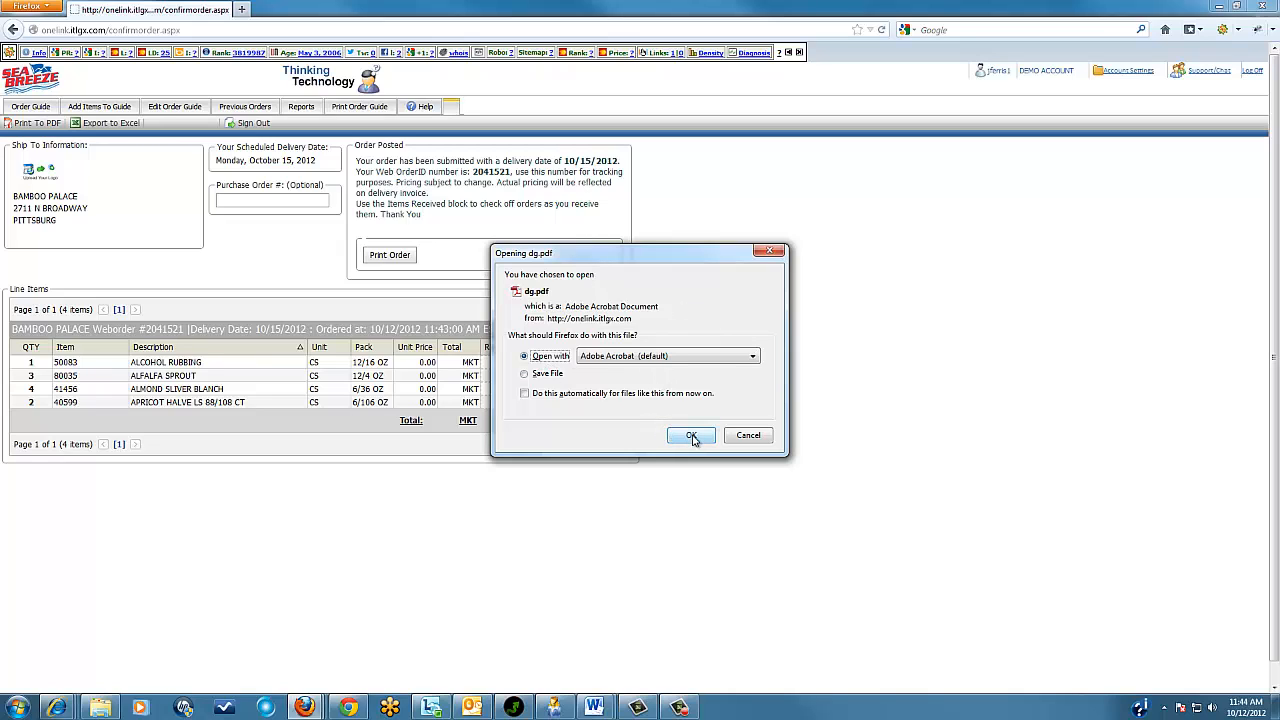
left_click(747, 435)
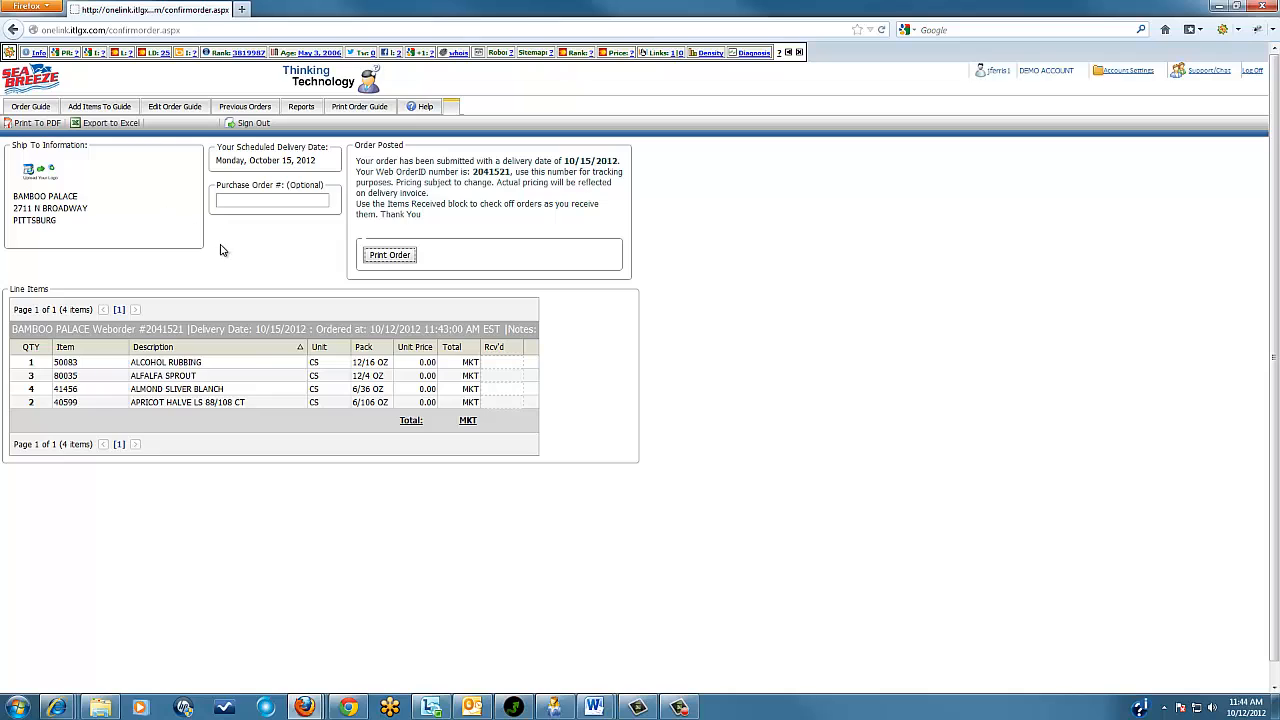
mouse_move(30, 127)
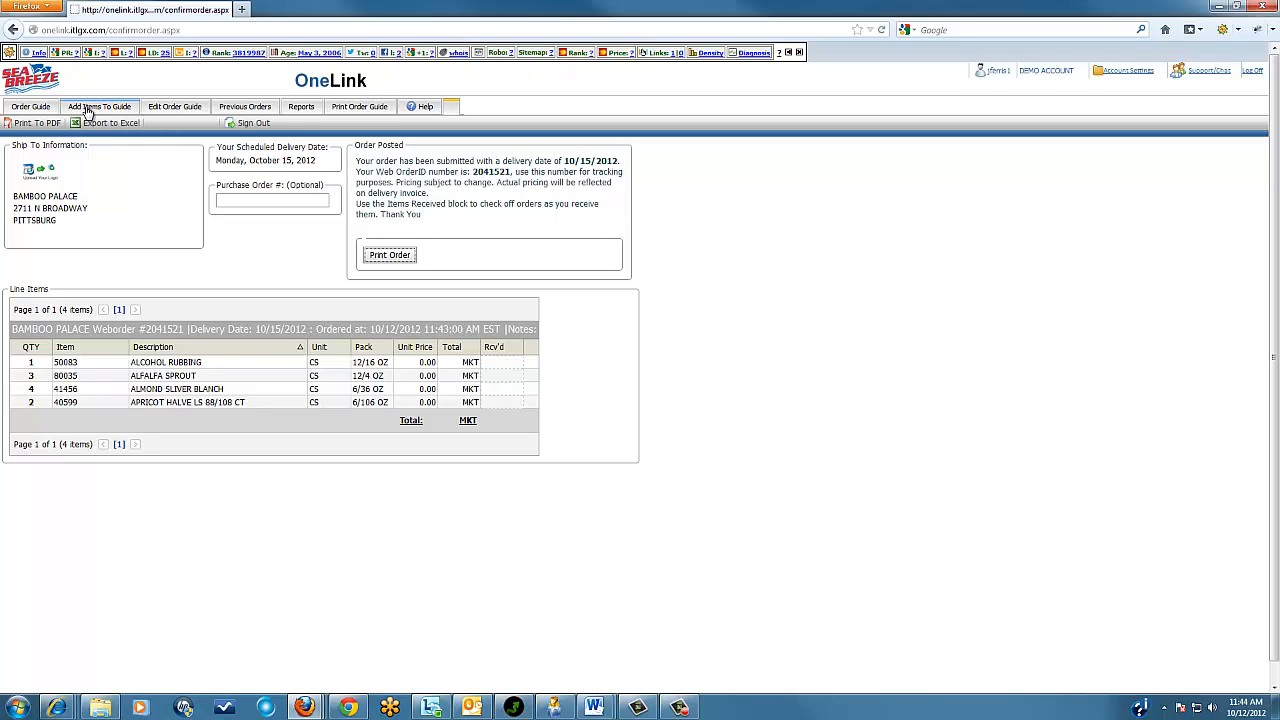
Add 440 ML Lecture Bottle (Code C), Adaptor Bar 20.5" and Alfredo Sauce from all inventory to the STANDARD order guide
left_click(89, 108)
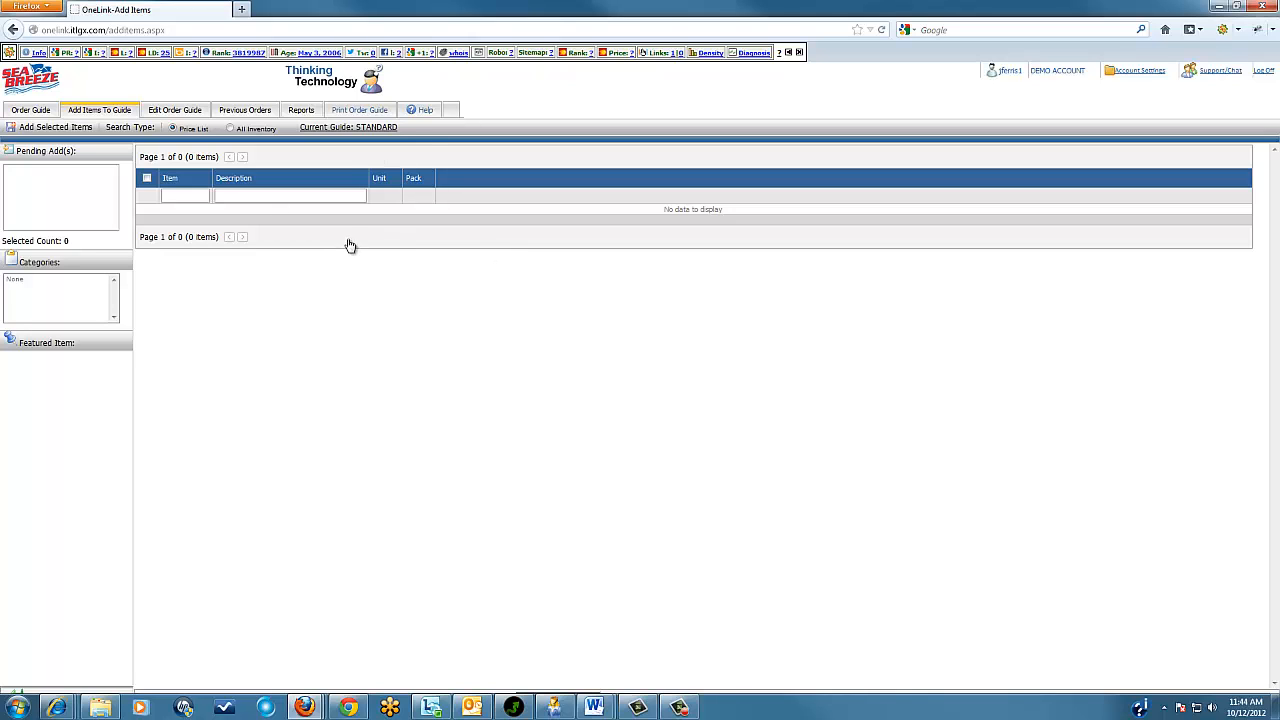
left_click(231, 129)
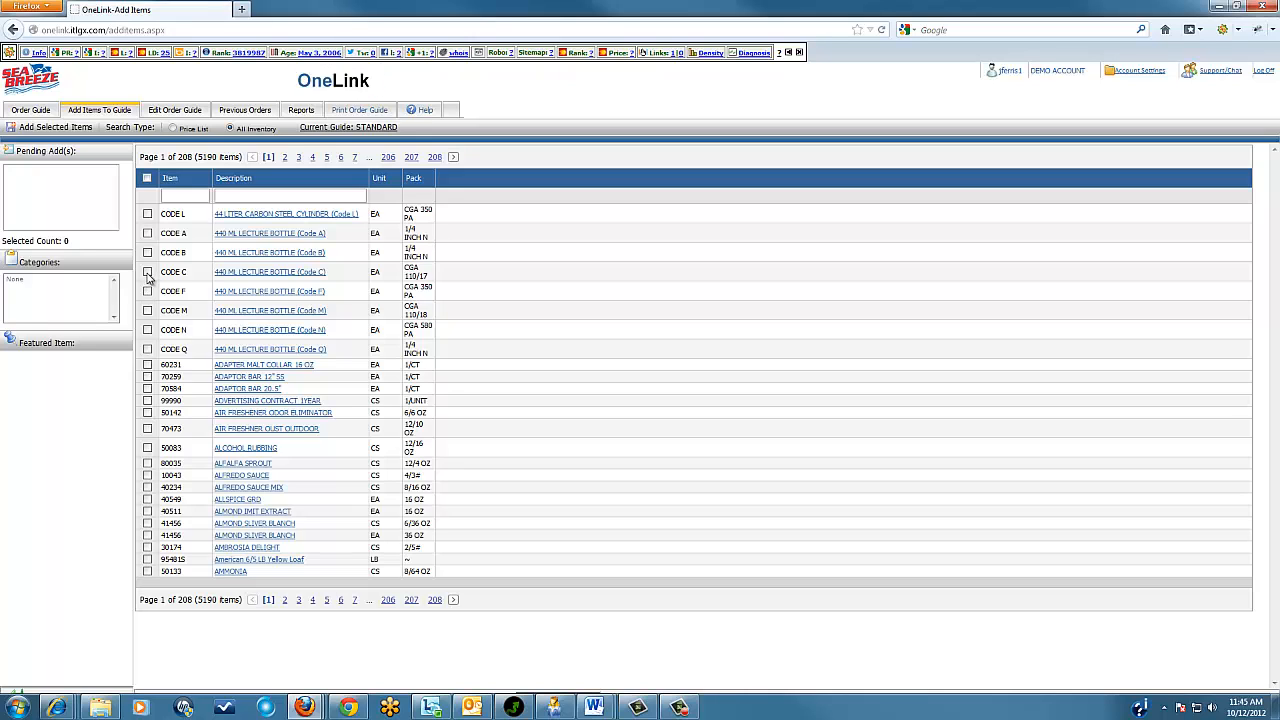
left_click(147, 272)
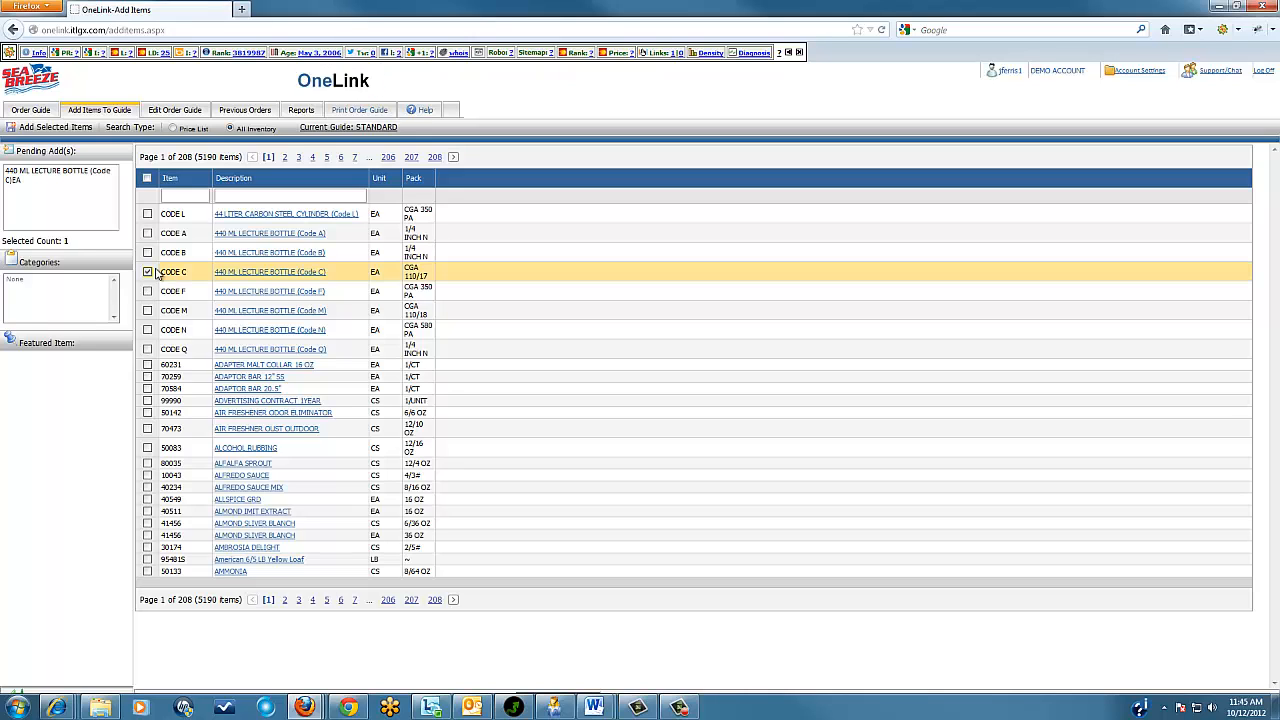
left_click(147, 388)
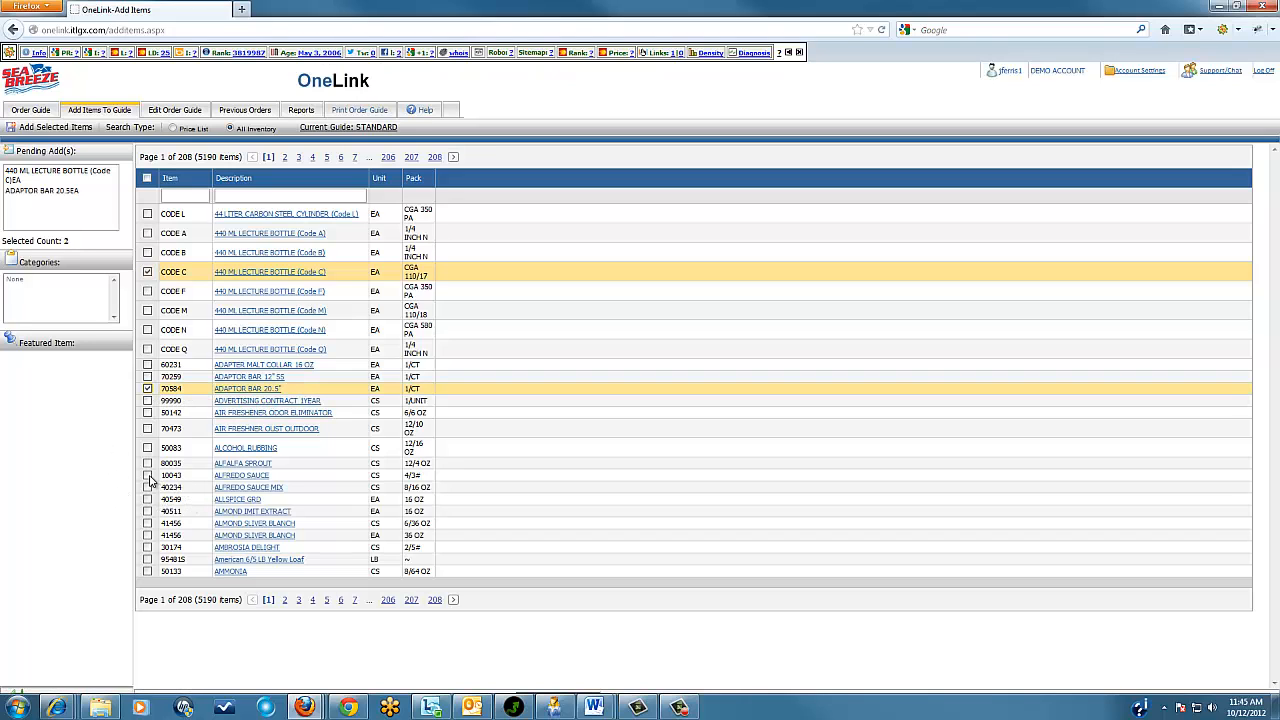
left_click(147, 476)
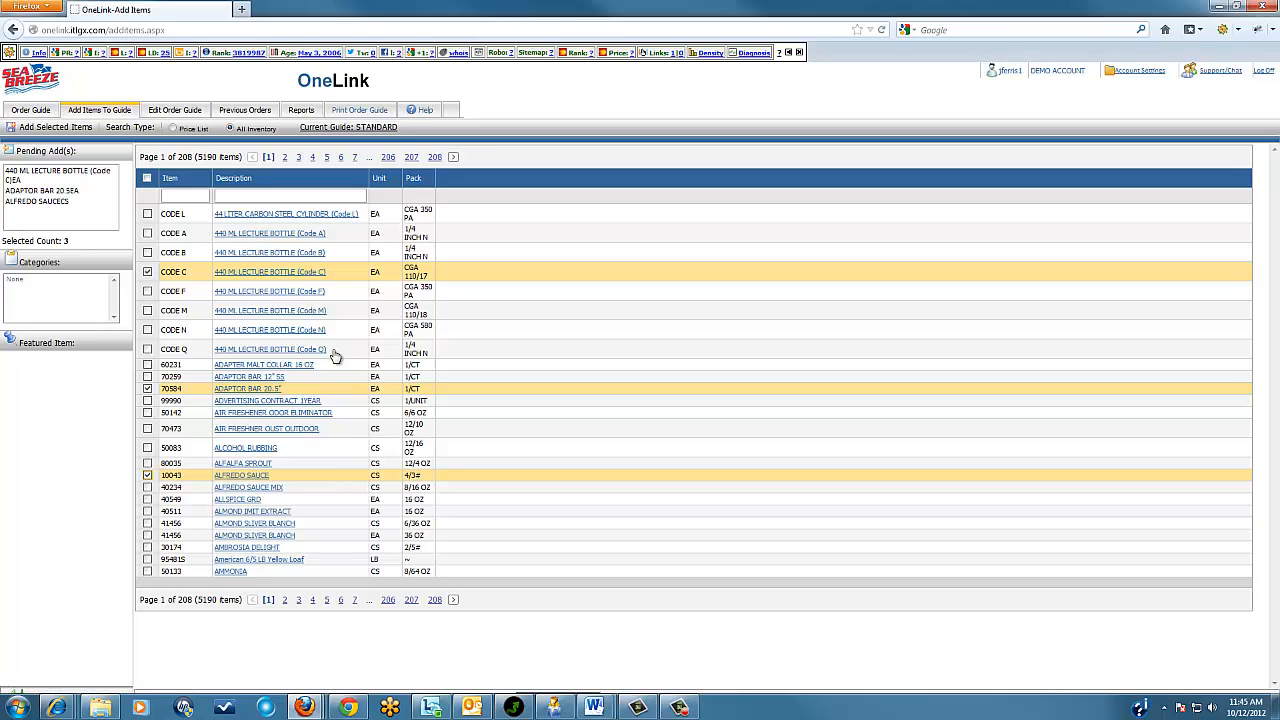
left_click(68, 128)
left_click(45, 128)
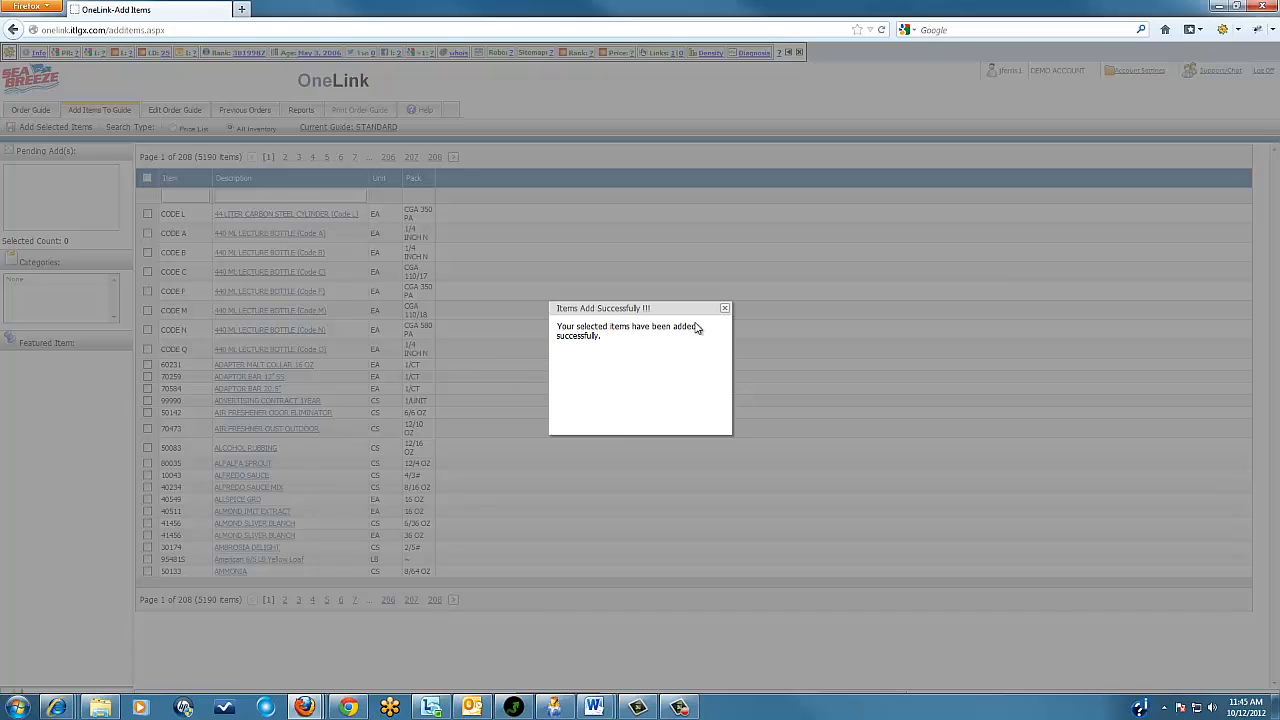
left_click(724, 308)
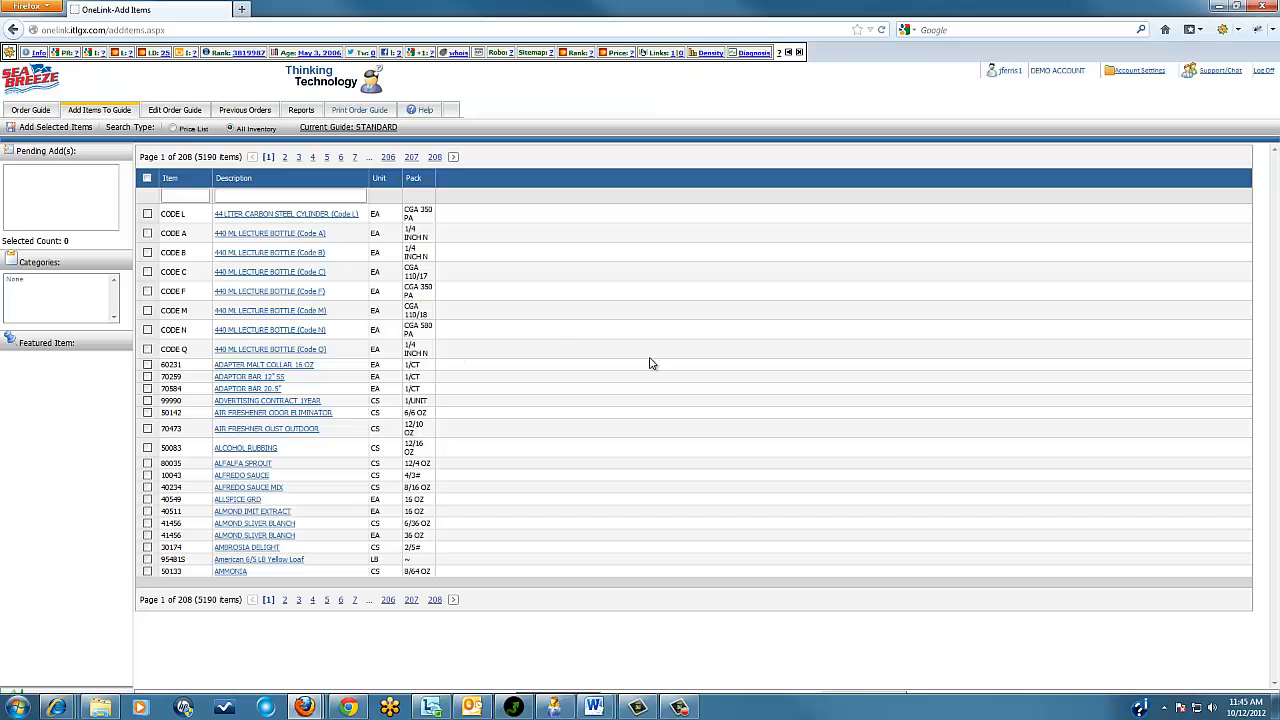
Return to the order guide to check its item list and which guide is current
left_click(31, 111)
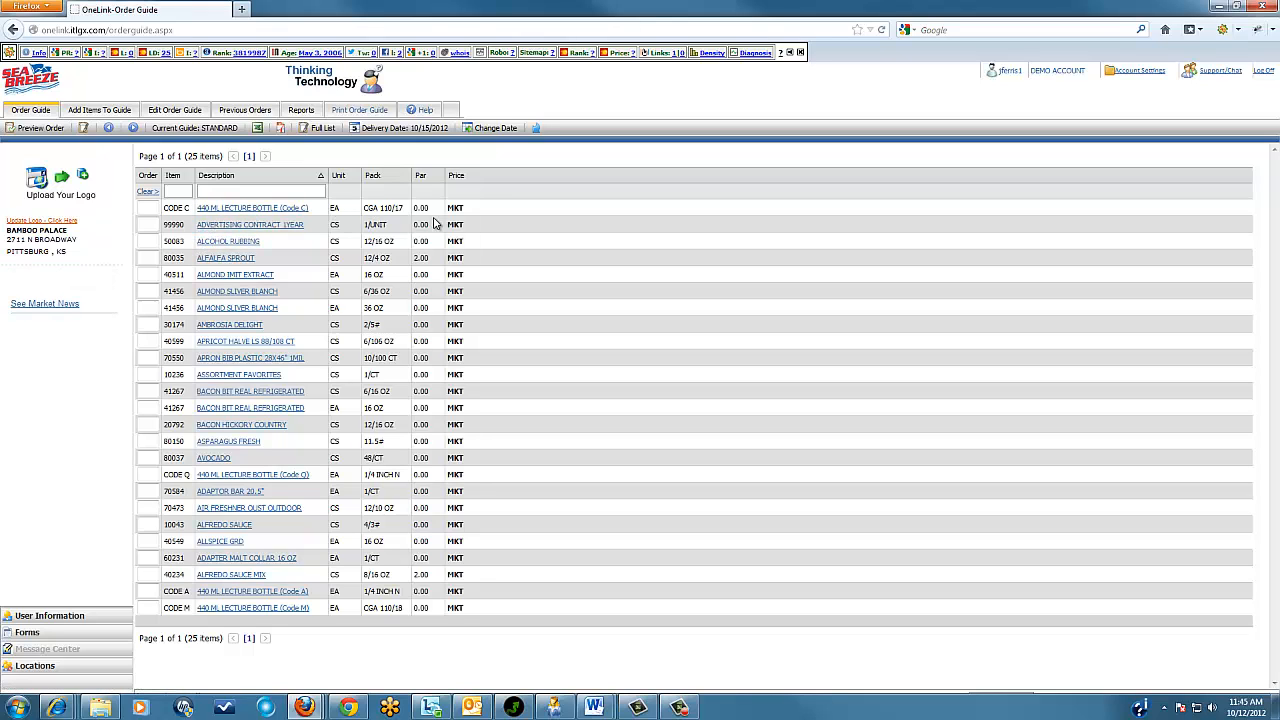
left_click(190, 130)
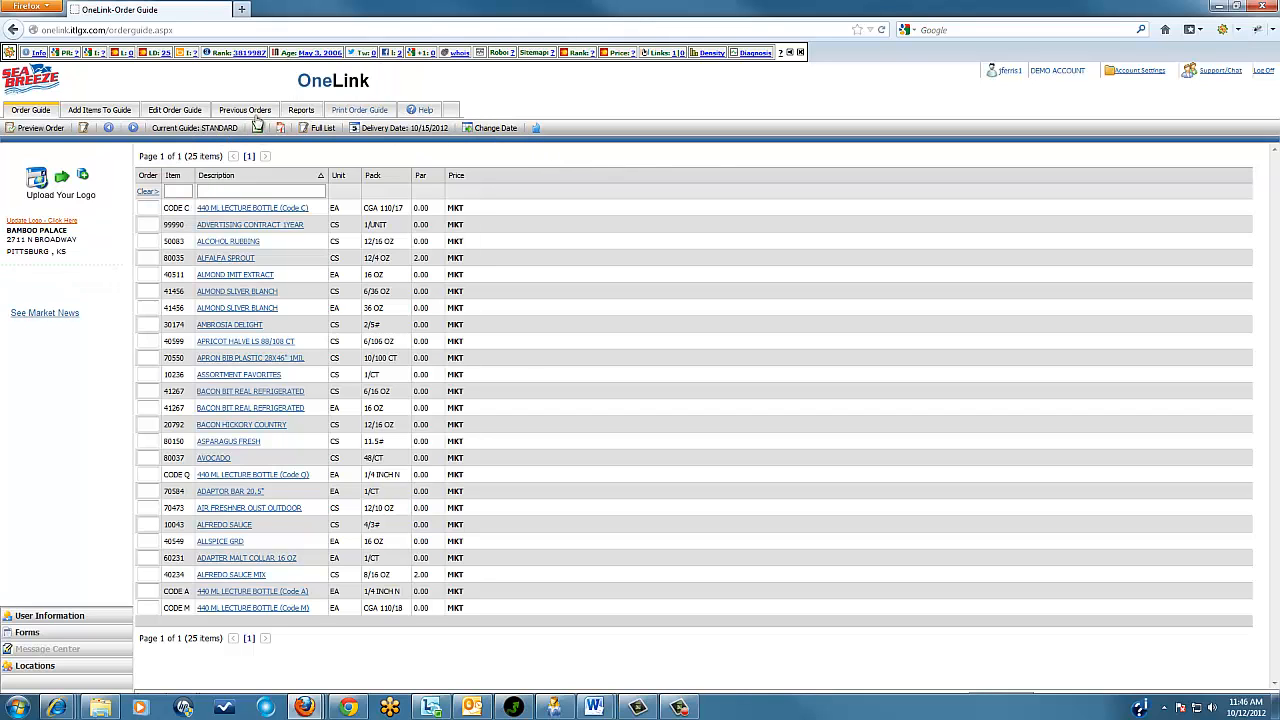
mouse_move(200, 128)
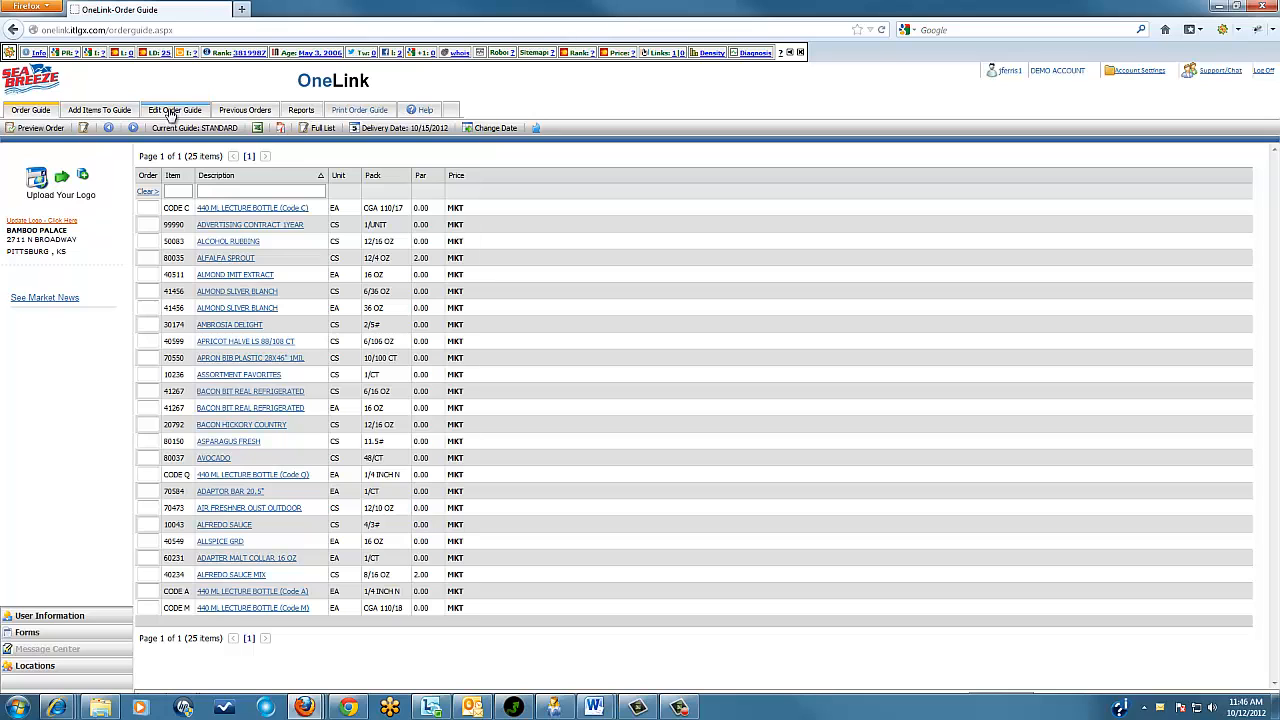
Edit the order guide's sequence and save 440 ML Lecture Bottle (Code C) with sequence number 12
left_click(171, 112)
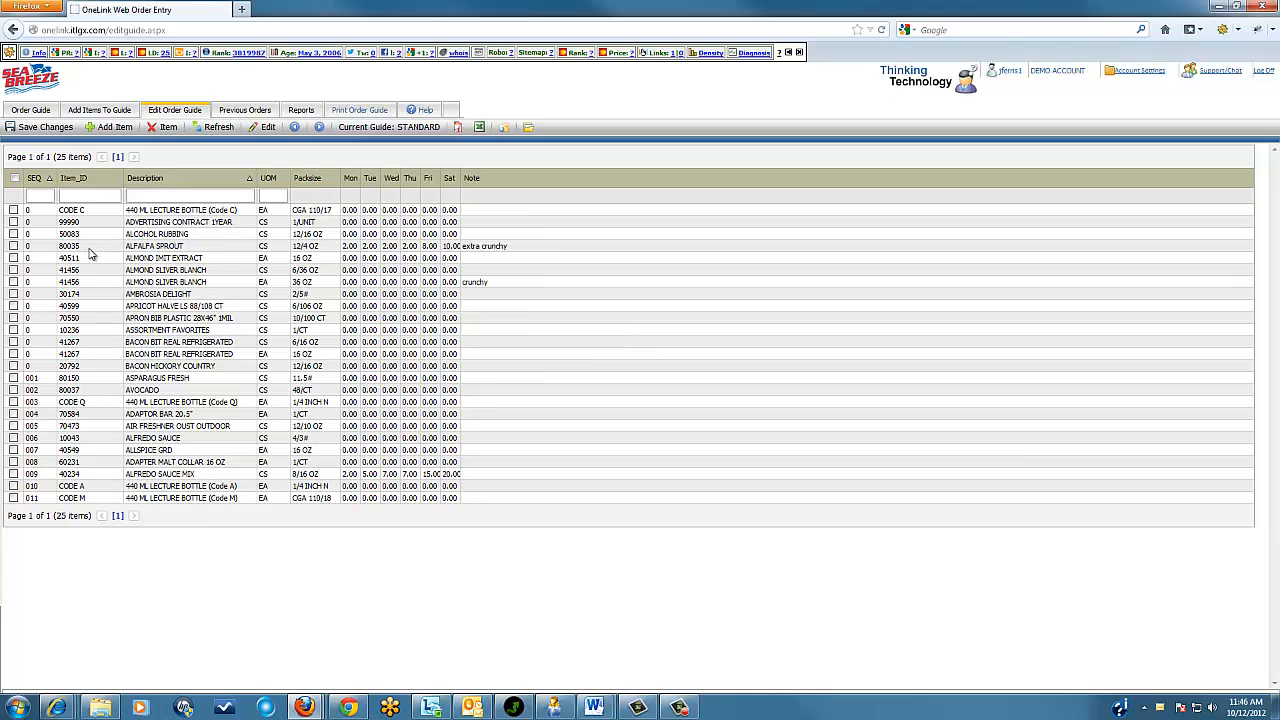
left_click(267, 128)
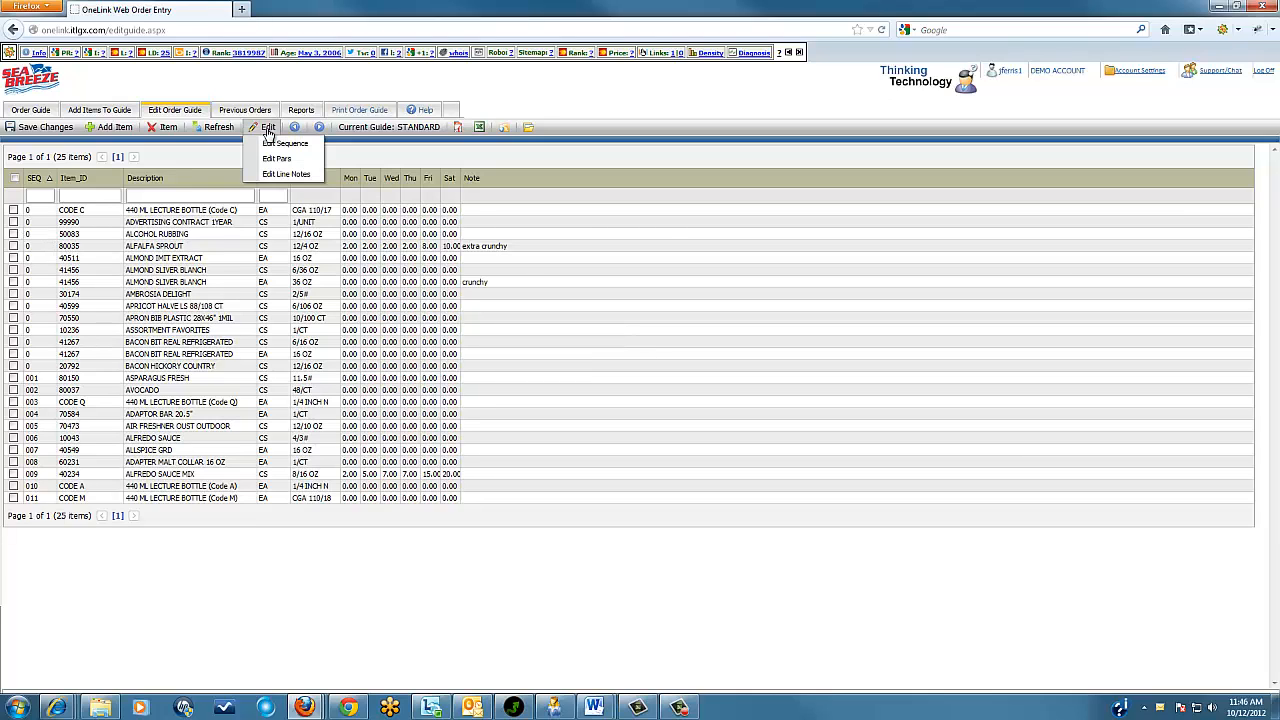
left_click(273, 146)
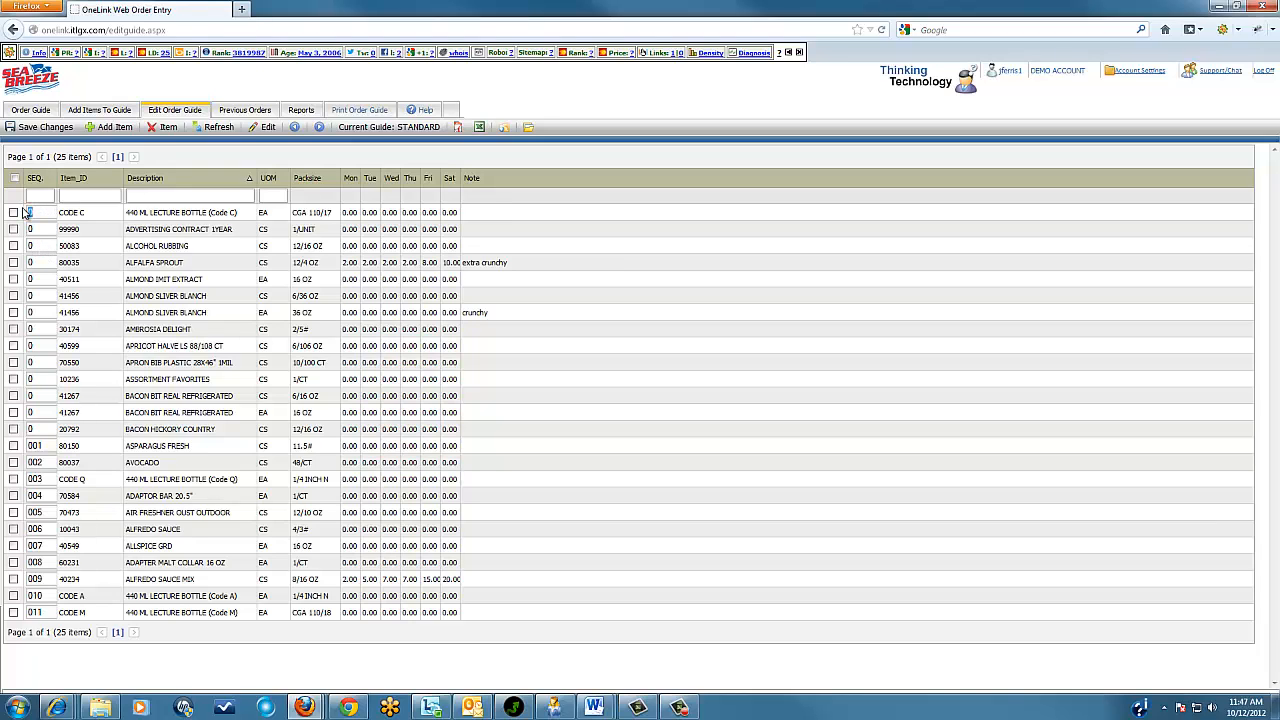
type("12")
key("Return")
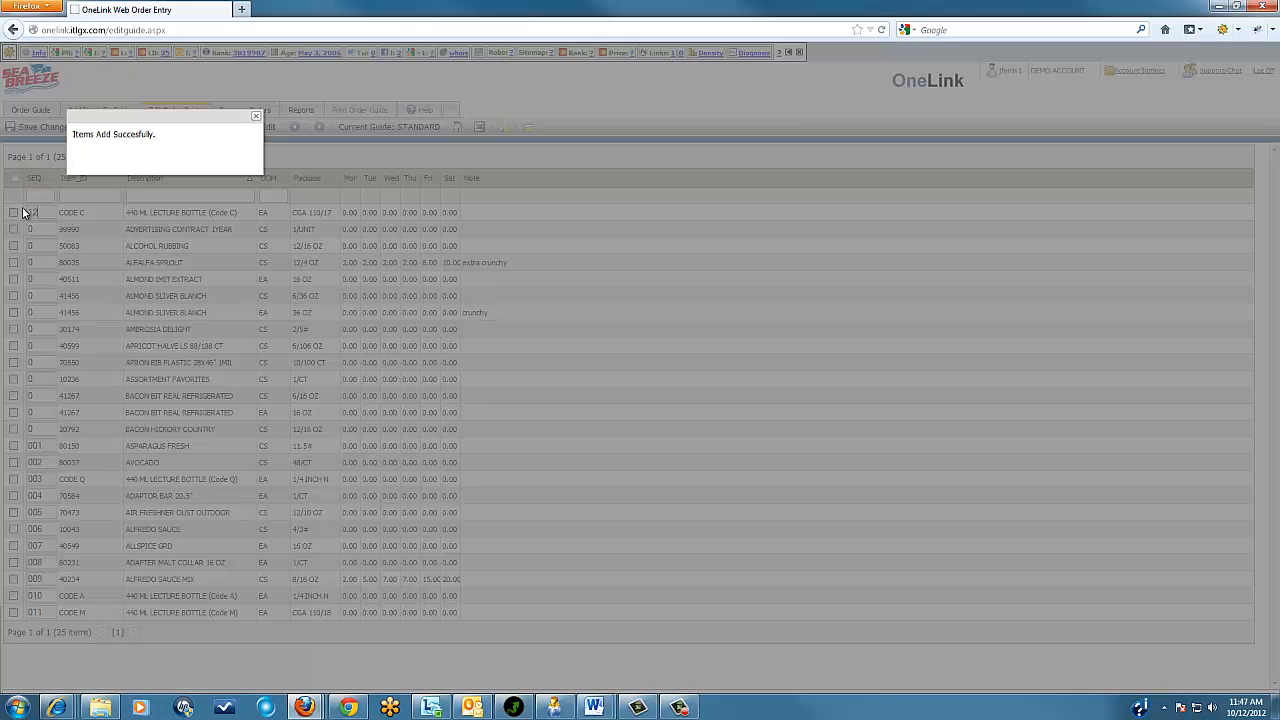
left_click(260, 119)
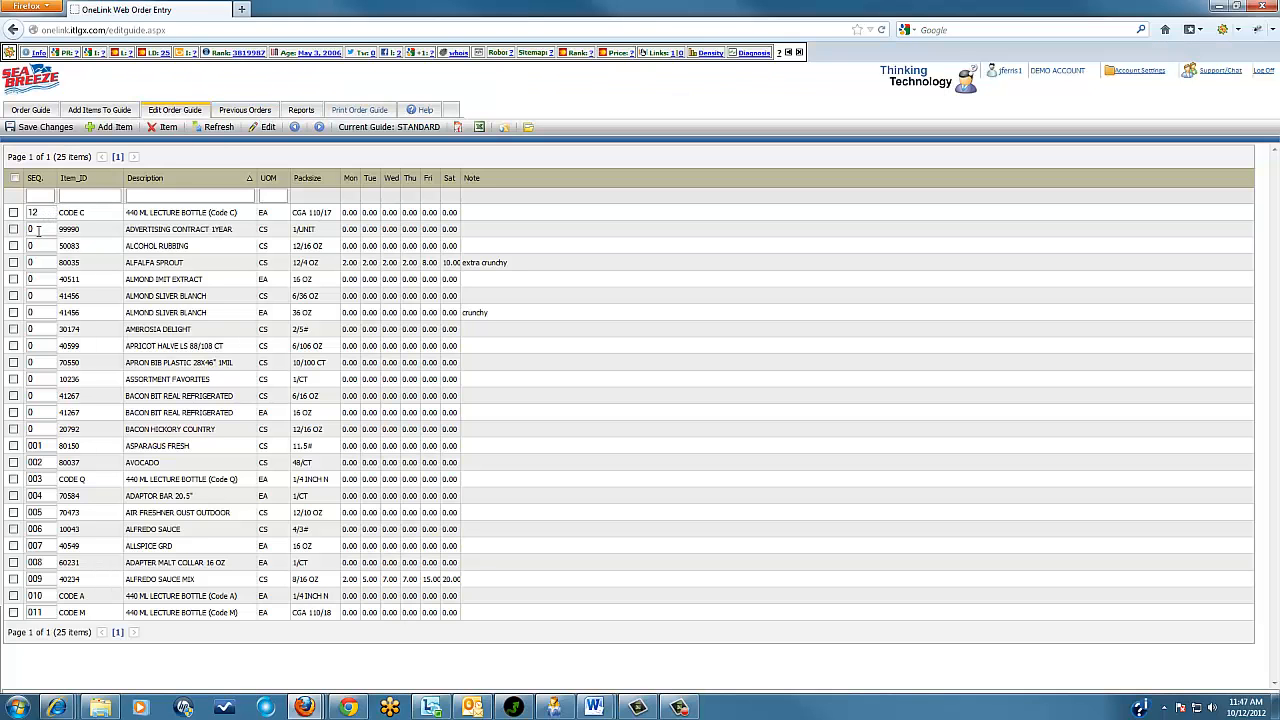
Set the sequence number of Advertising Contract 1YEAR to 13 and save the guide changes
key("Tab")
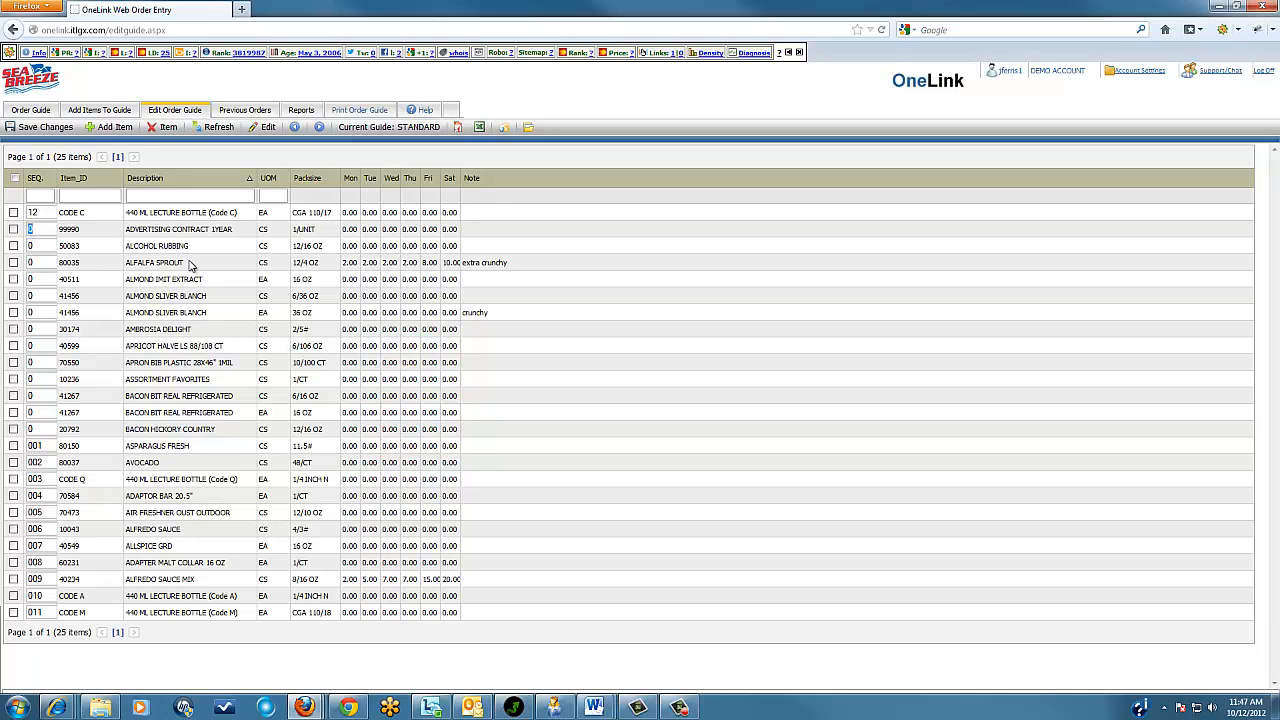
type("13")
left_click(27, 133)
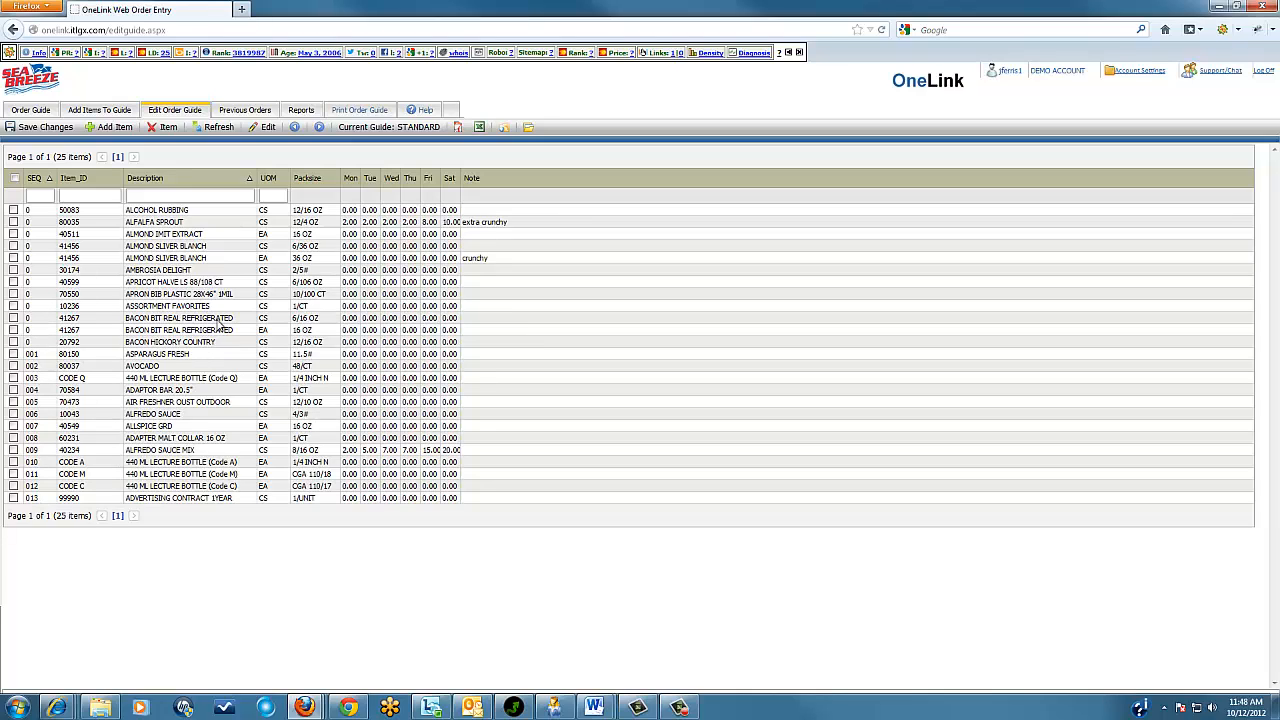
Edit the guide's pars, setting Almond Imit Extract to 2.00 for Monday and Wednesday, and save the changes
left_click(267, 130)
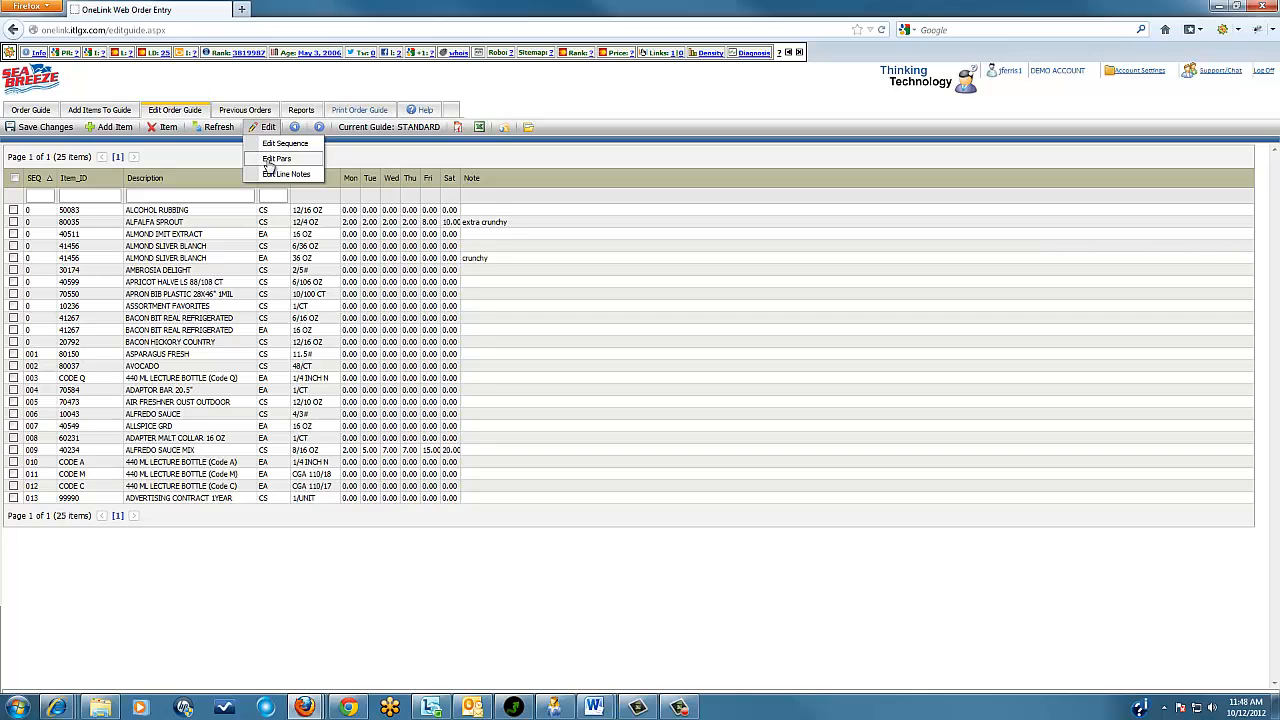
left_click(270, 161)
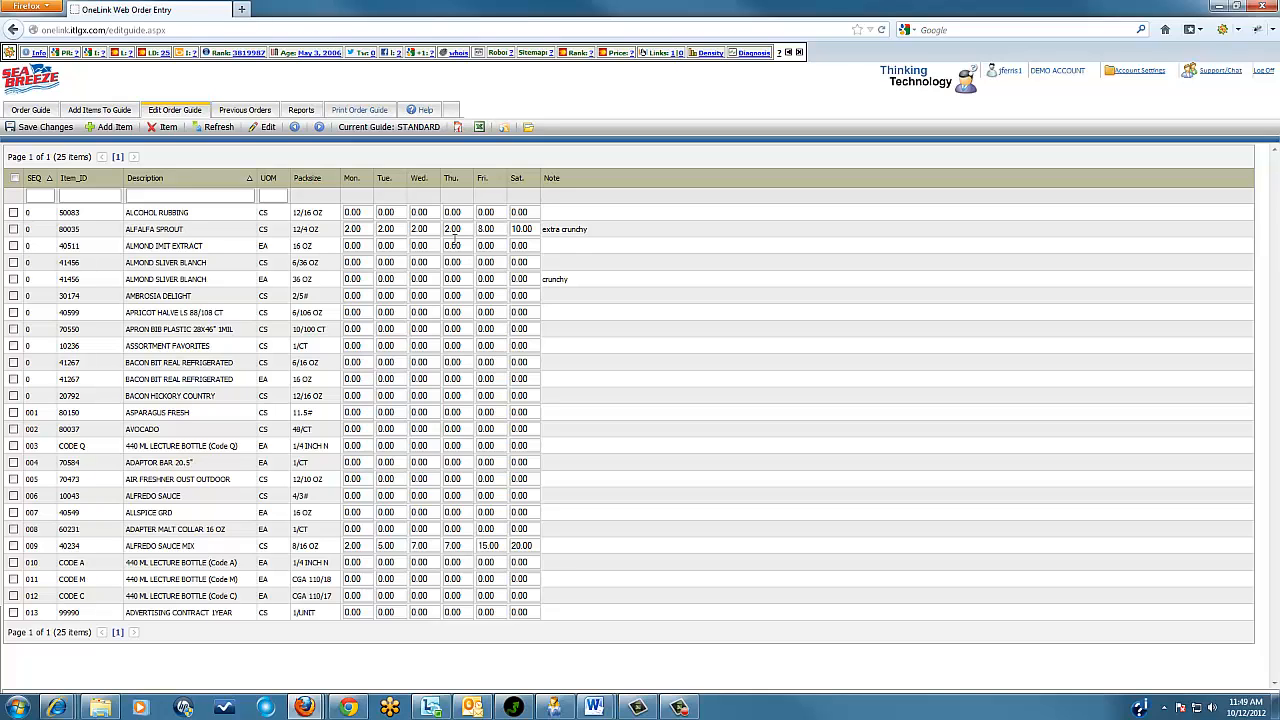
type("2")
key("Delete")
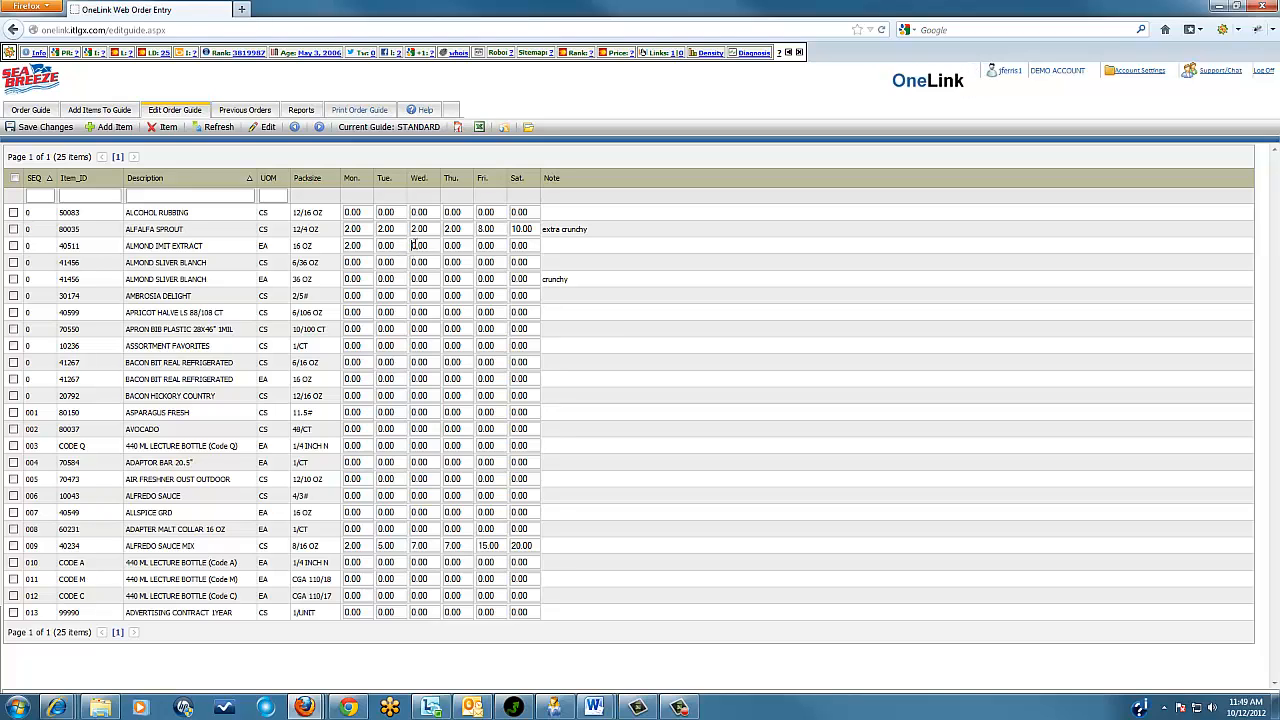
left_click_drag(412, 245, 418, 245)
type("2")
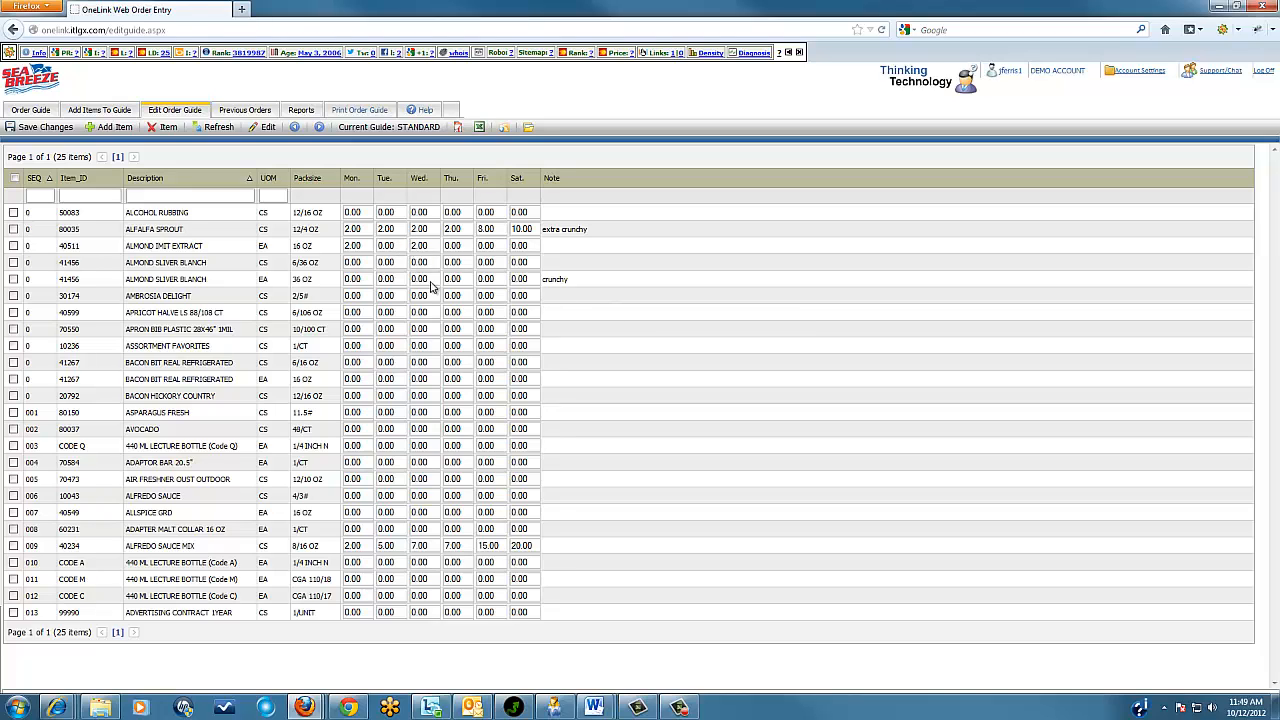
left_click(47, 128)
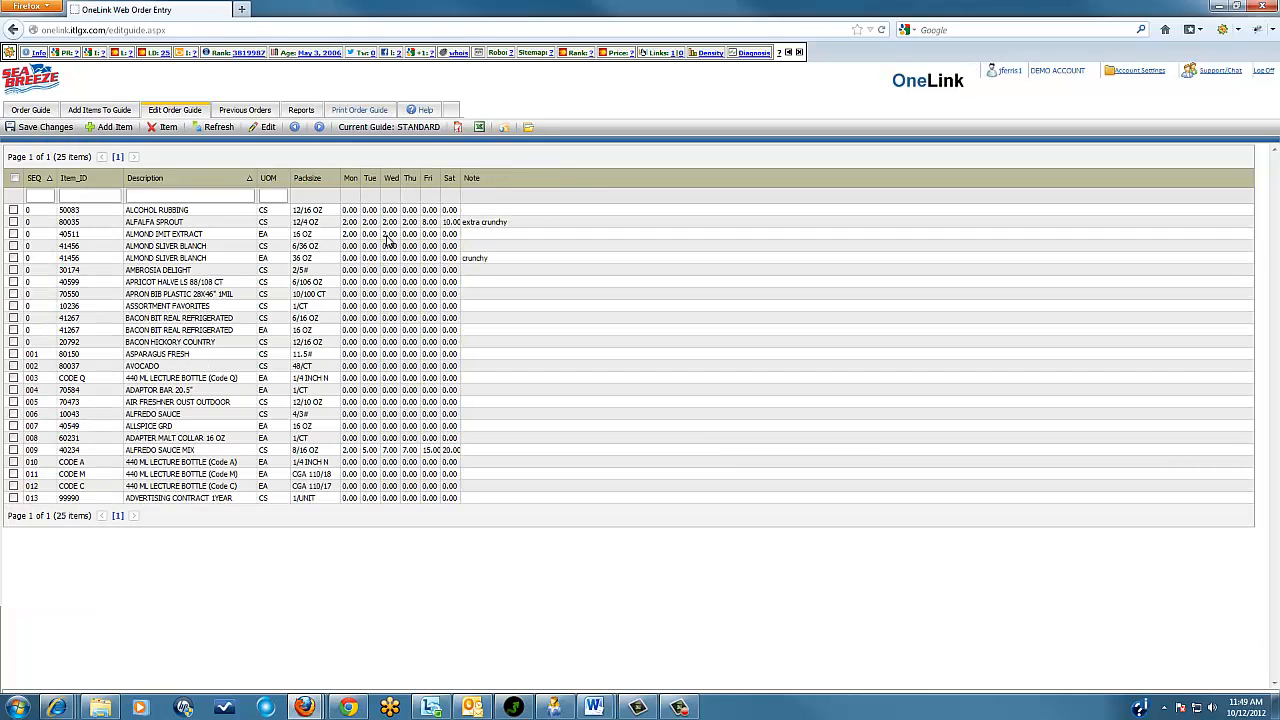
Edit the line notes, adding "wilted" to Asparagus Fresh, and save the guide changes
left_click(267, 129)
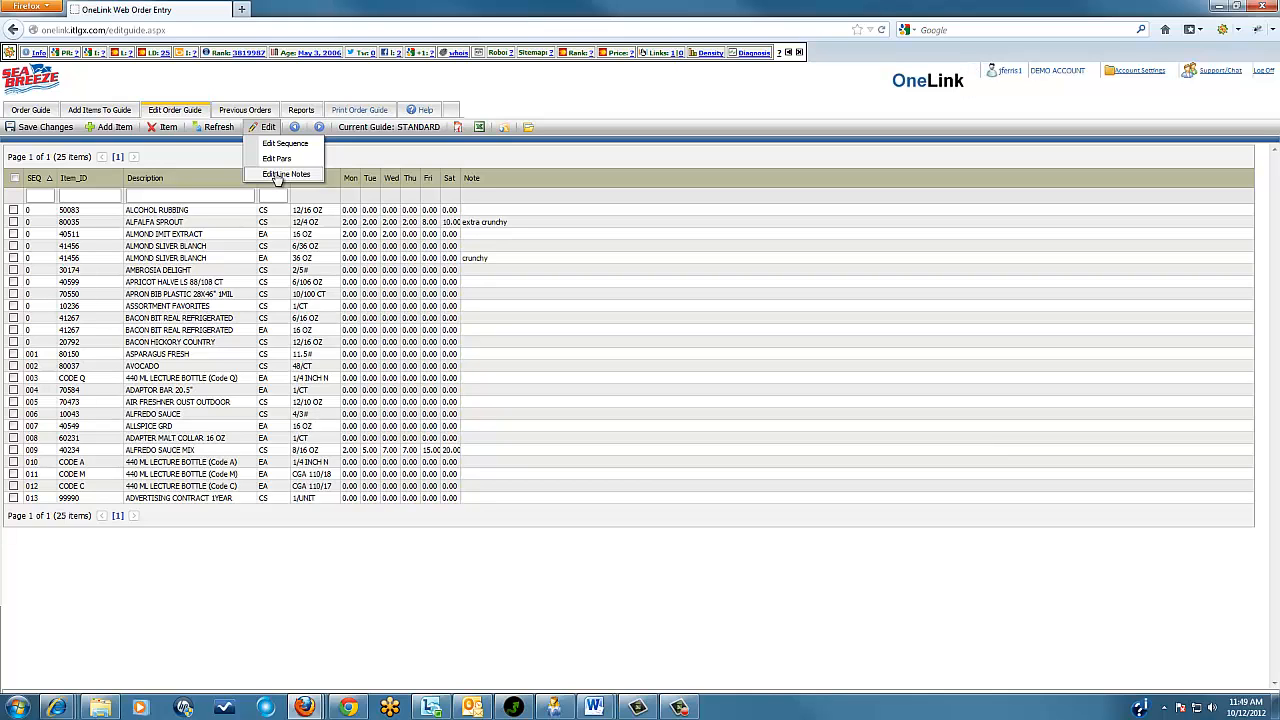
left_click(278, 175)
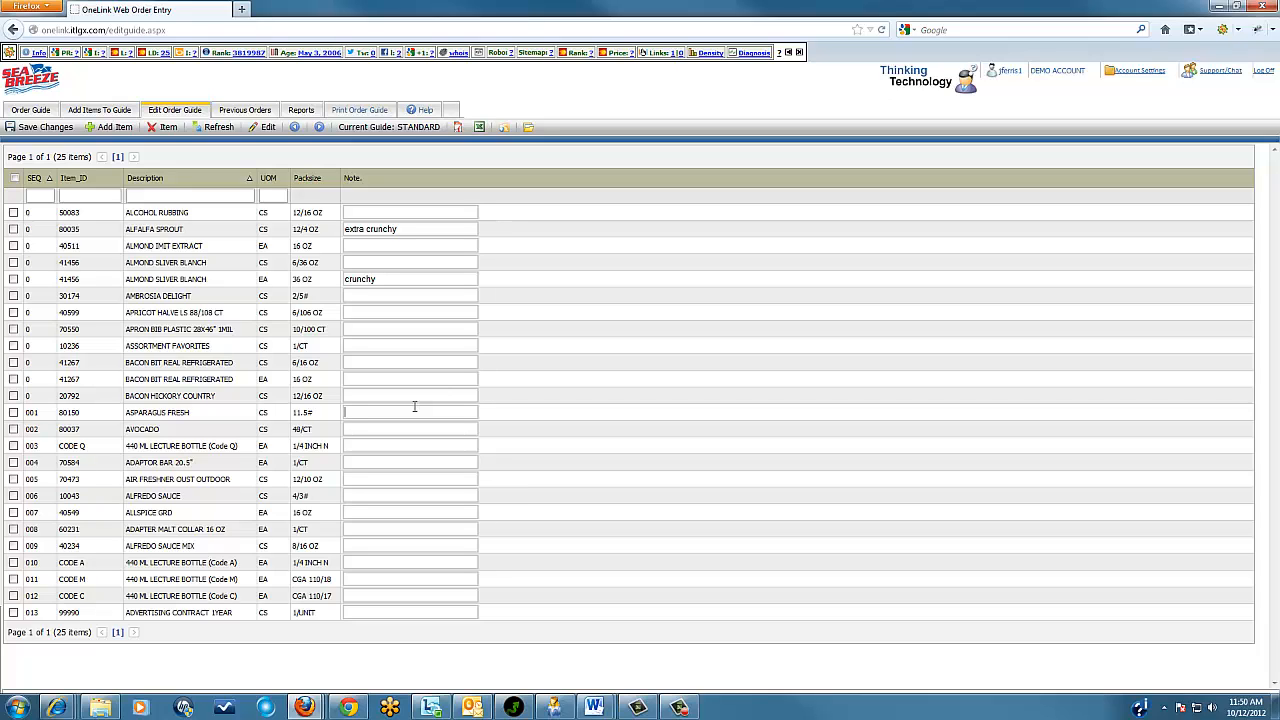
type("d")
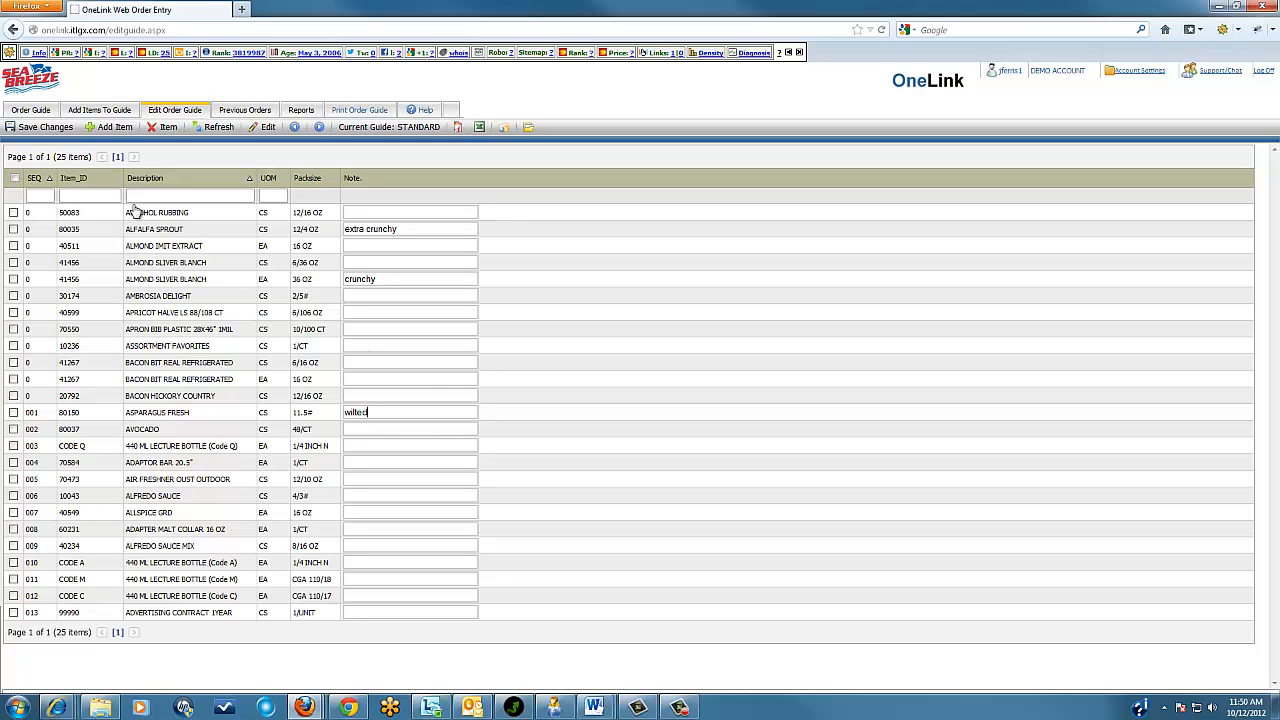
left_click(33, 130)
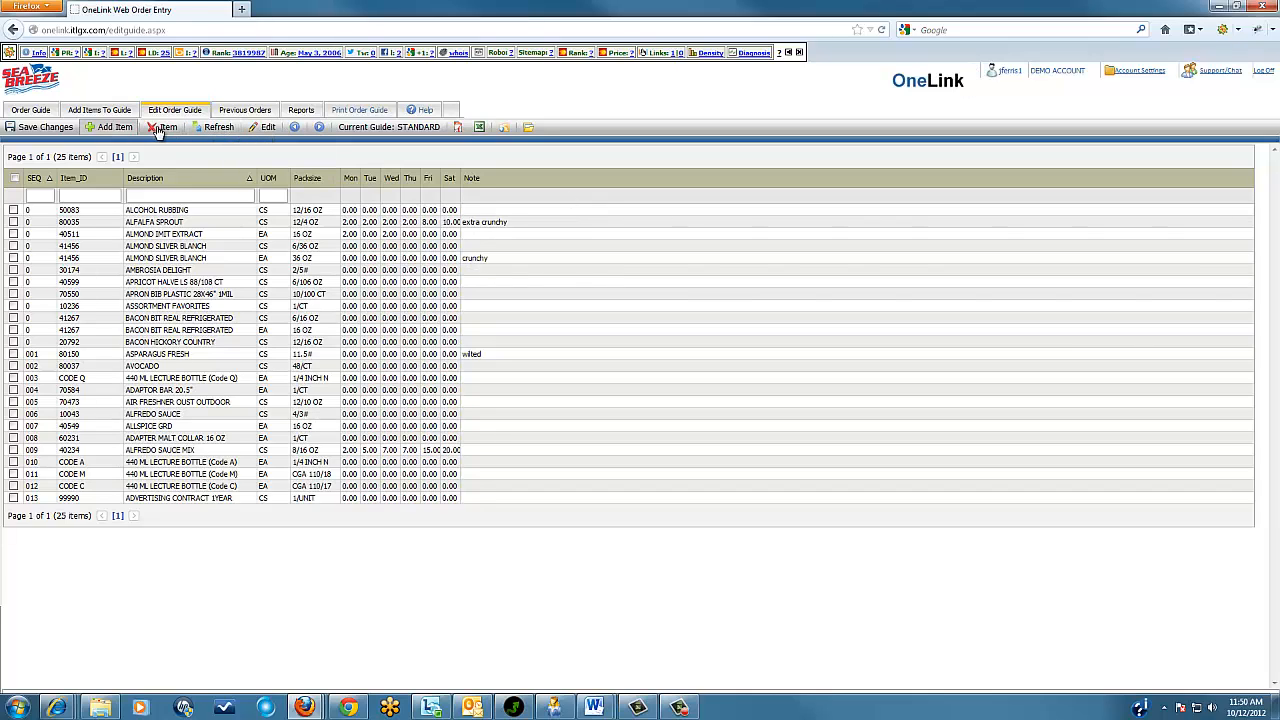
Delete the Alcohol Rubbing item from the STANDARD order guide
left_click(14, 210)
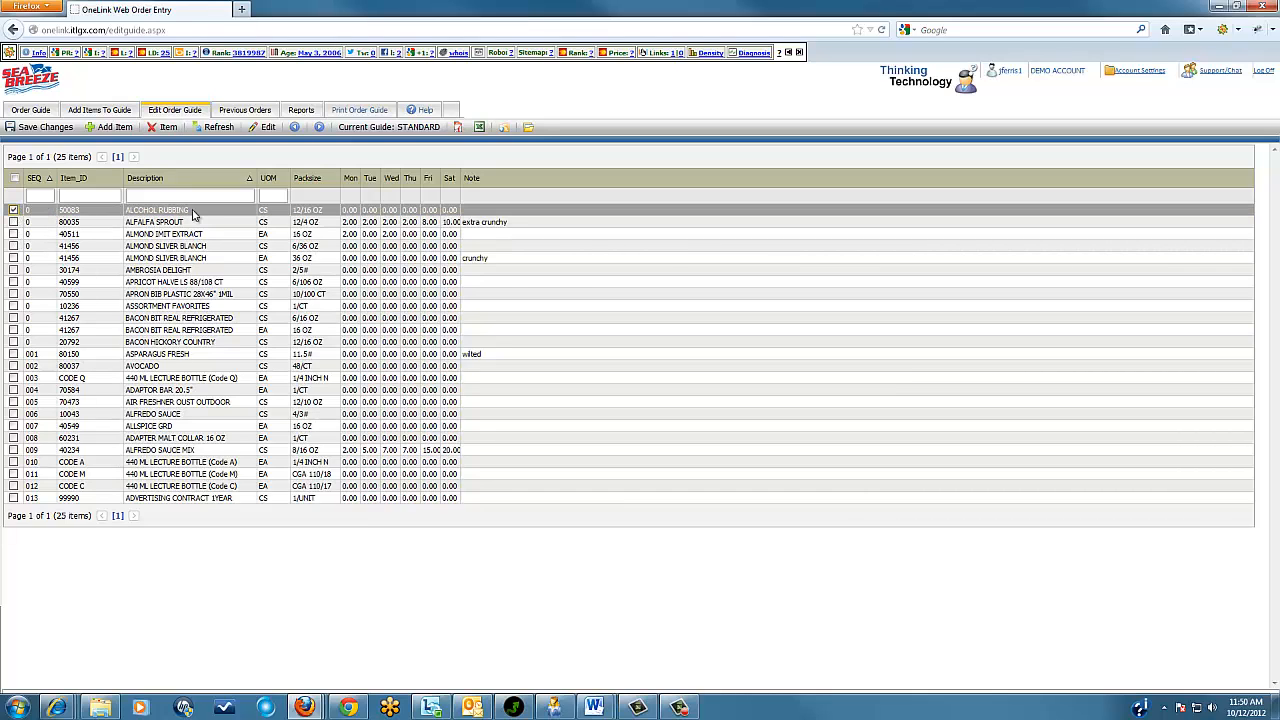
left_click(165, 128)
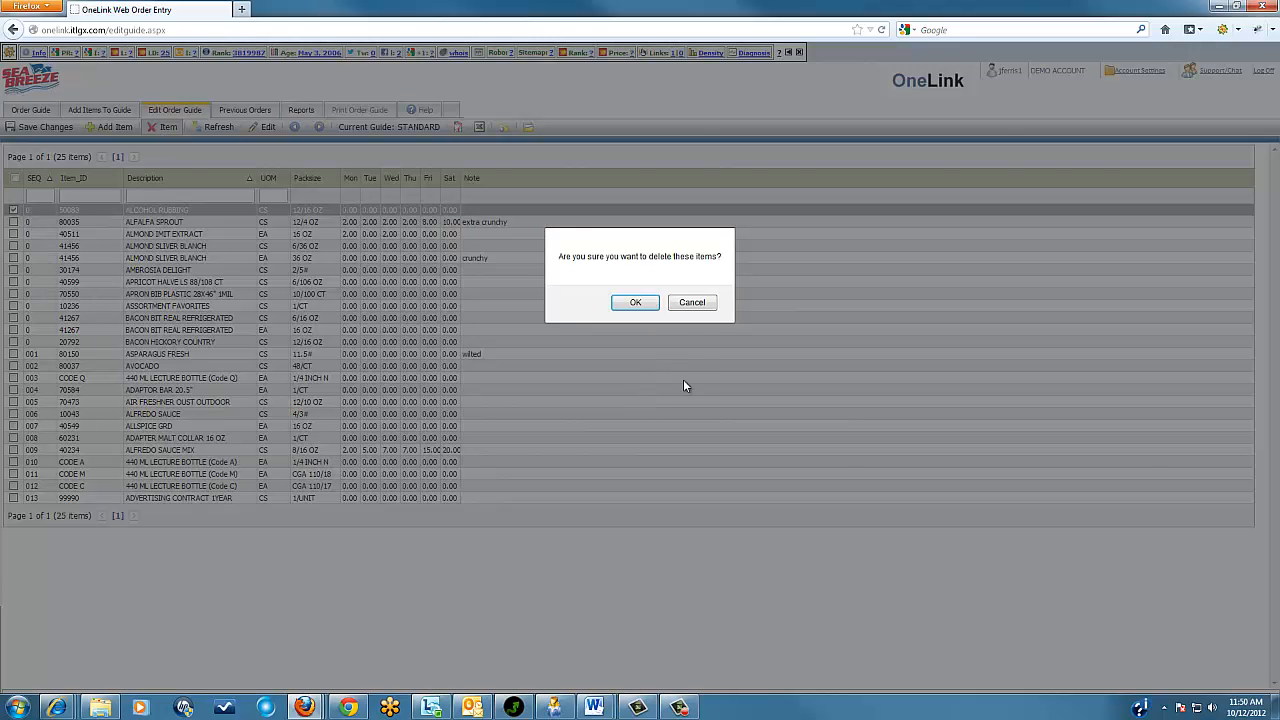
left_click(634, 303)
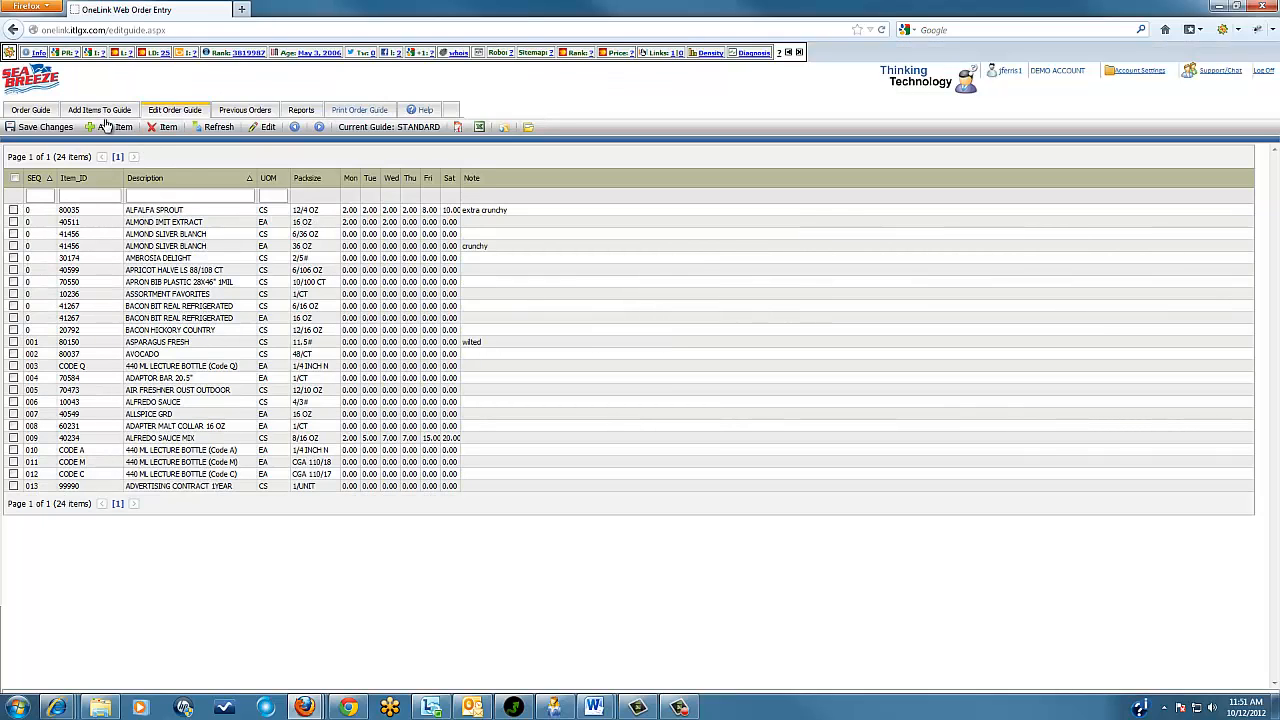
Create a new order guide named Pickles without making it primary, and close the guide manager
left_click(395, 130)
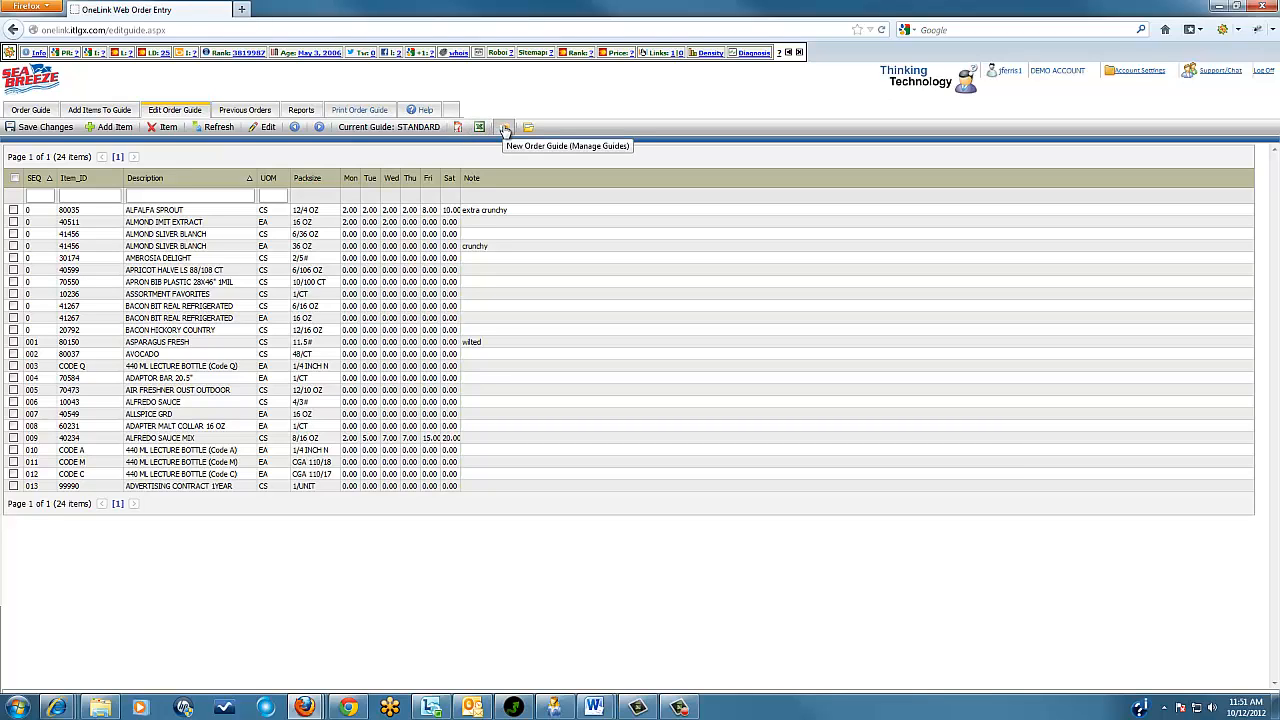
left_click(506, 131)
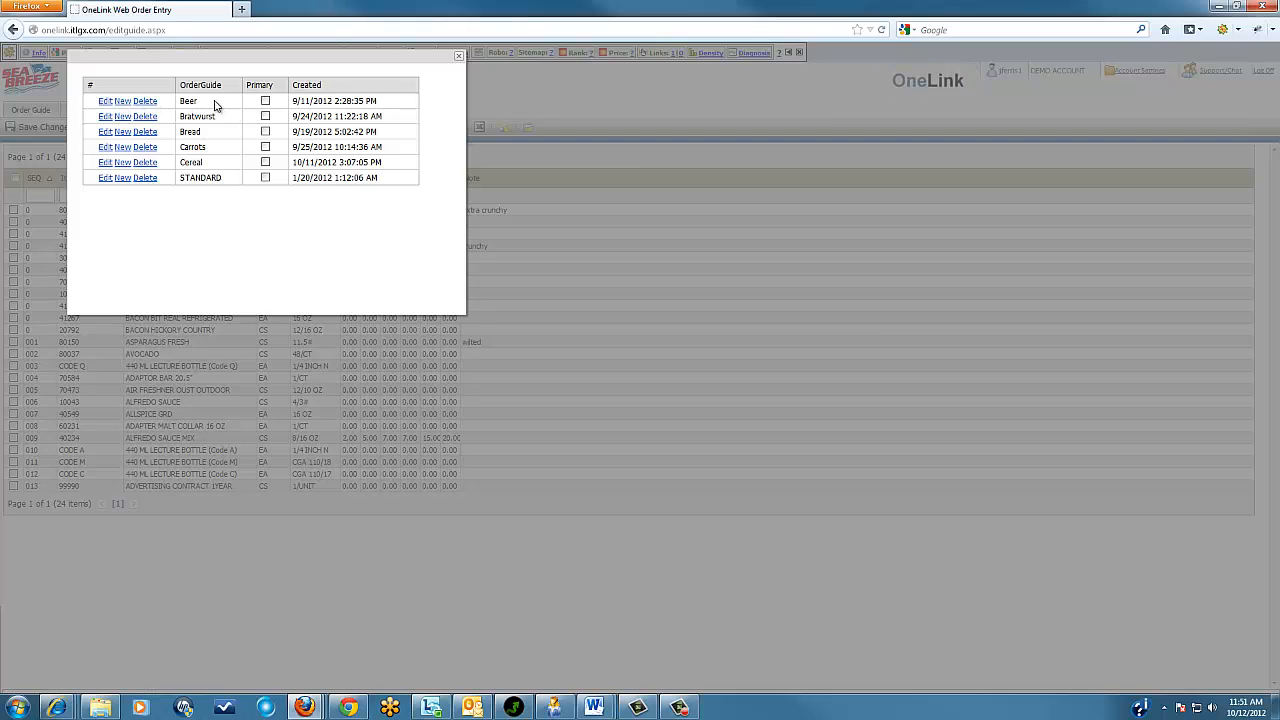
left_click(123, 163)
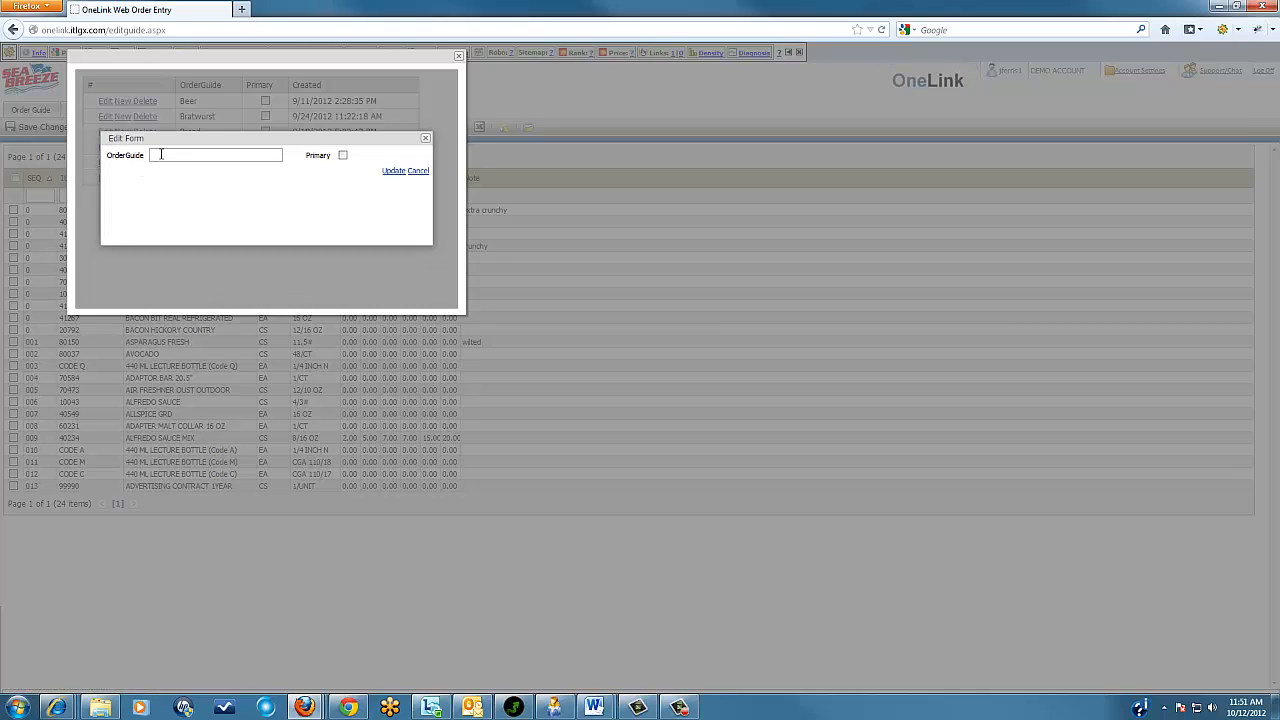
left_click(161, 154)
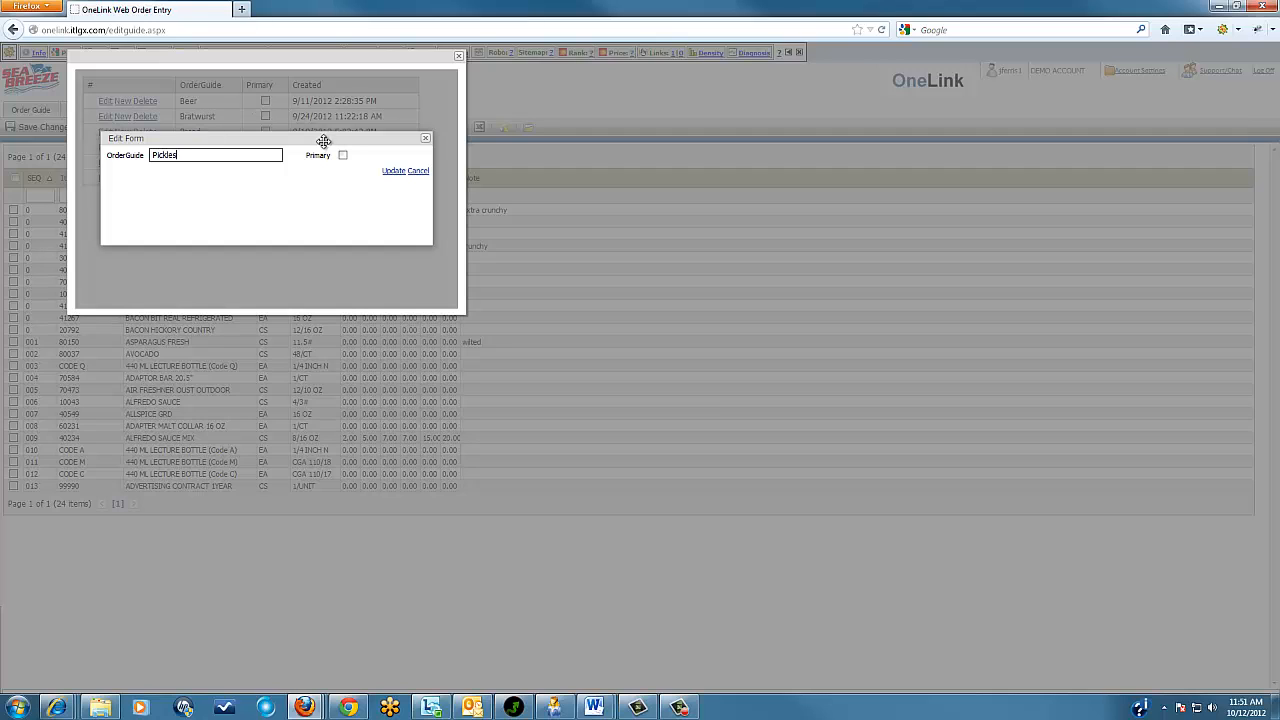
left_click(393, 171)
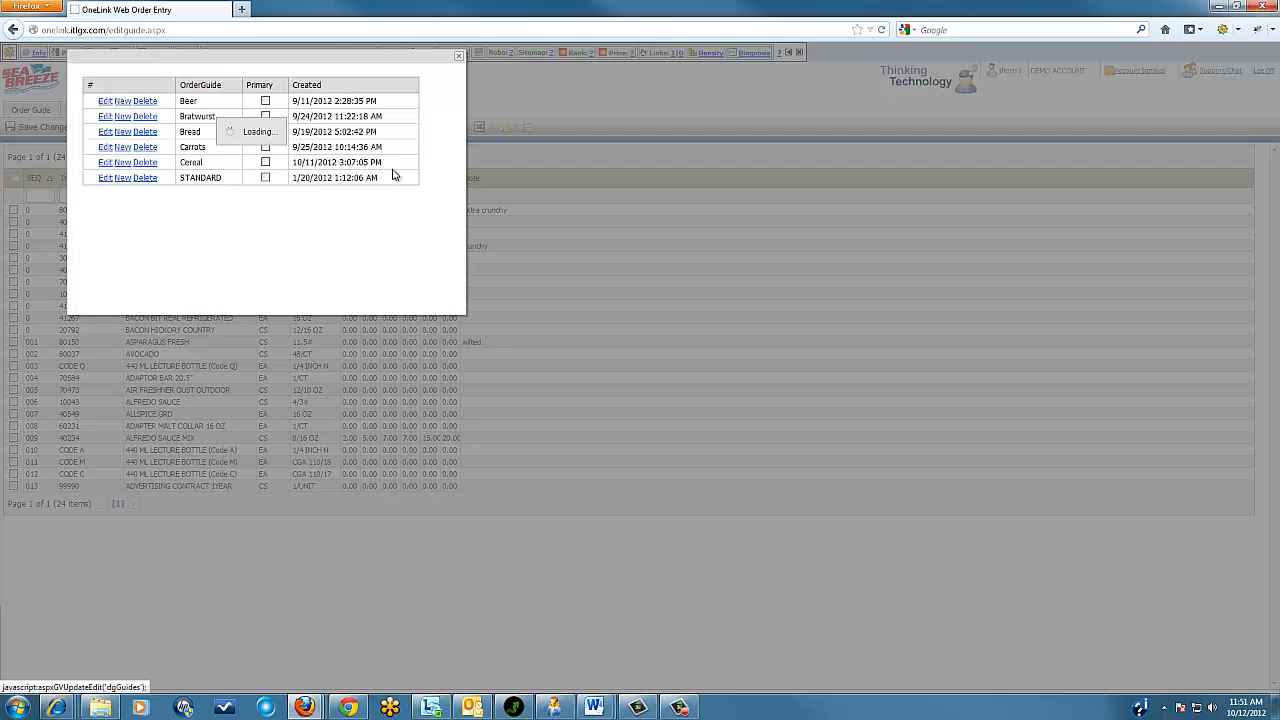
left_click(458, 57)
Refresh the guide list to make Pickles the current guide, and open the page for adding items to it
left_click(366, 127)
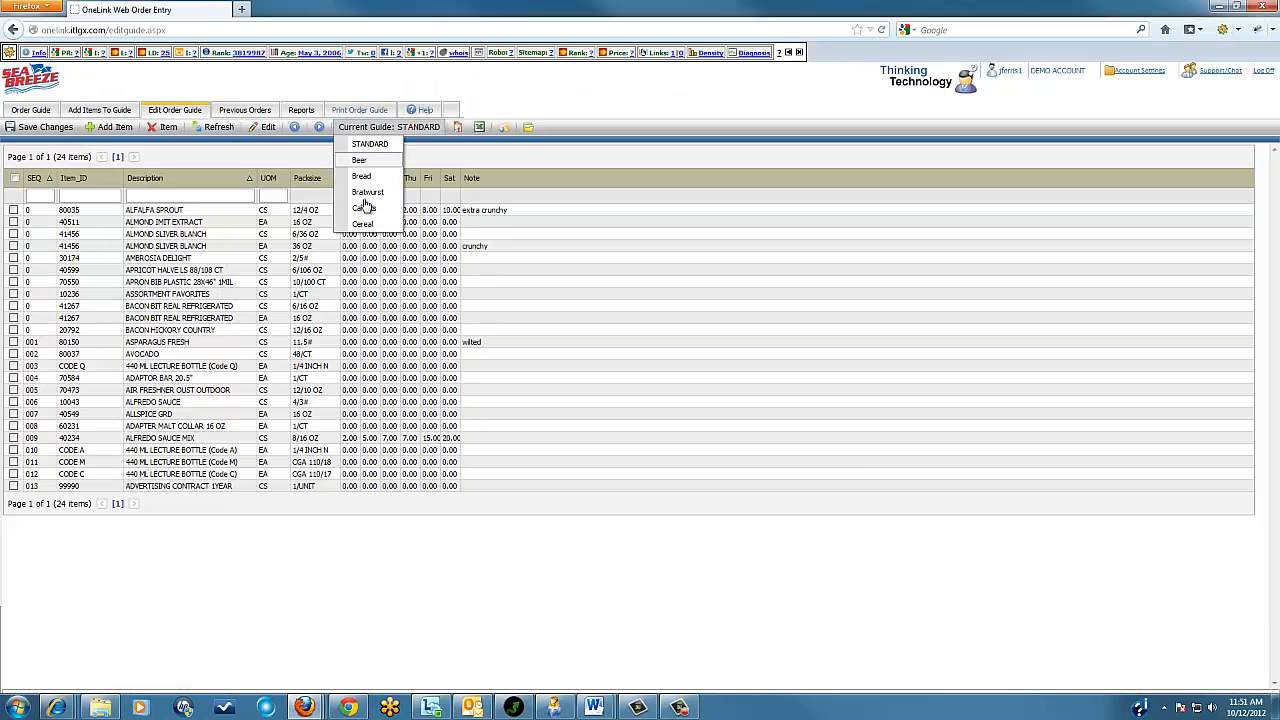
left_click(215, 127)
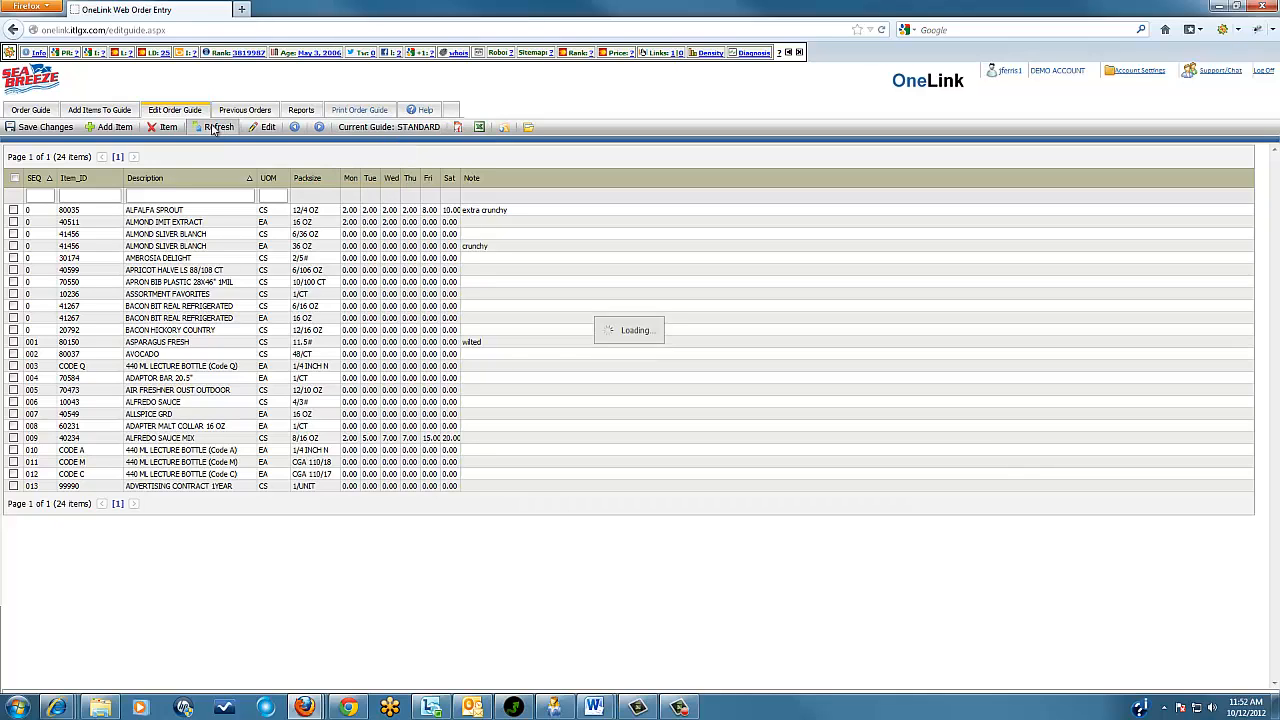
left_click(367, 129)
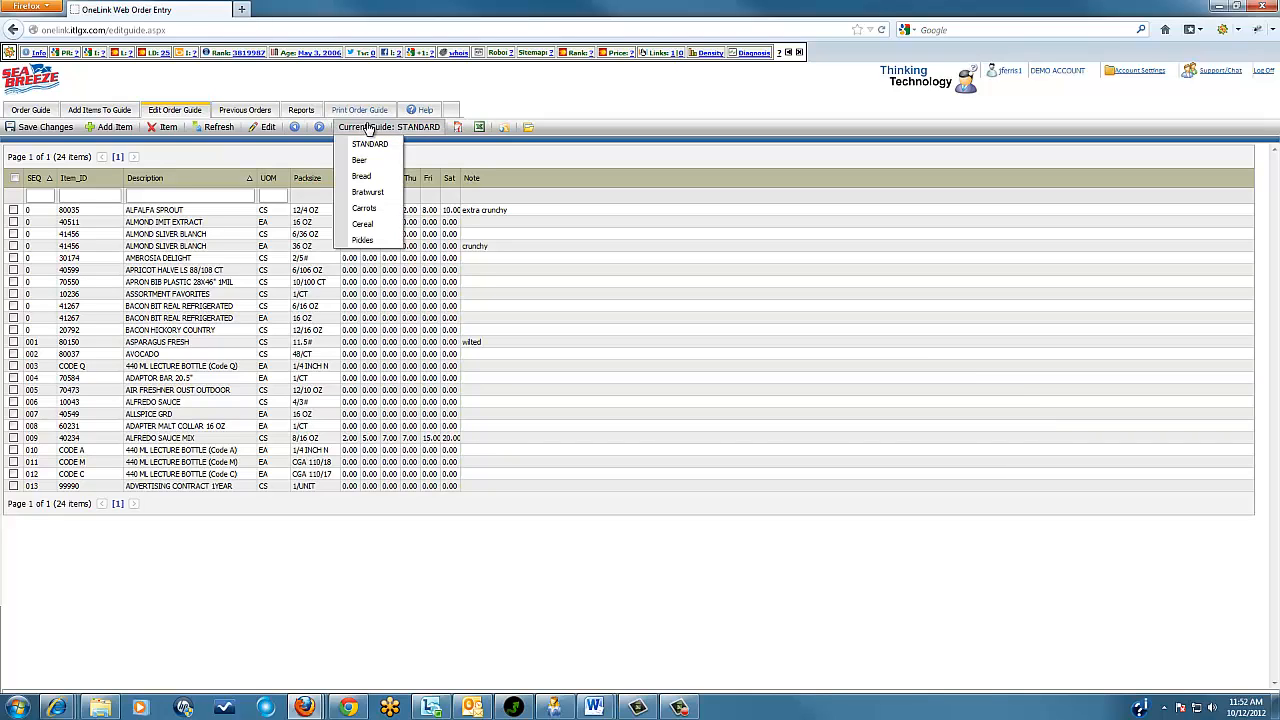
left_click(362, 241)
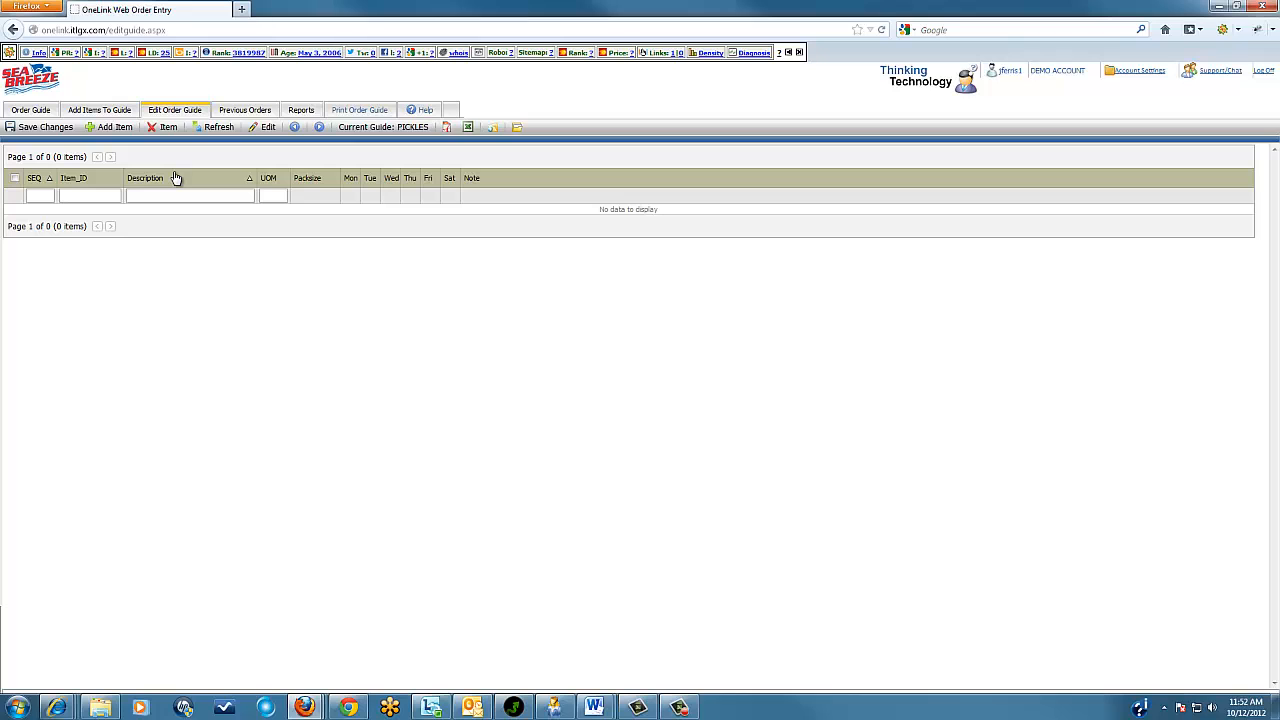
left_click(97, 110)
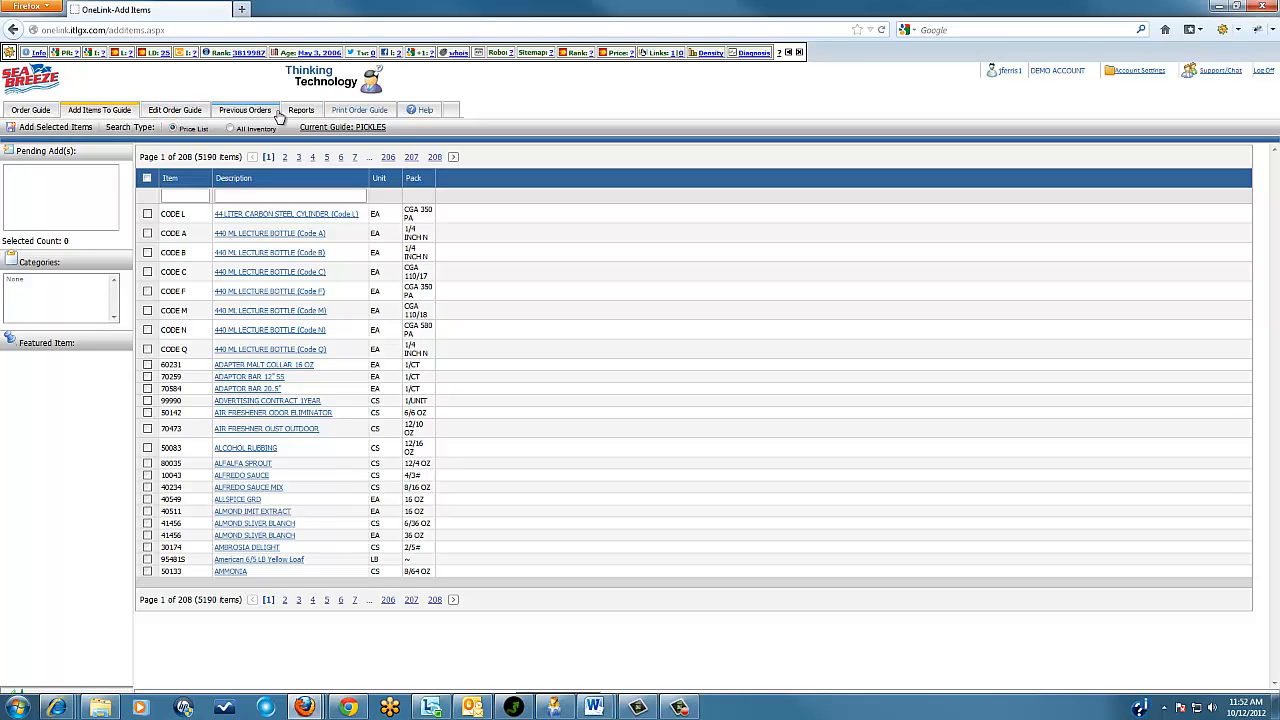
Run the Invoice History report for 9/1/2012 to 9/30/2012 and return to the order guide
left_click(301, 111)
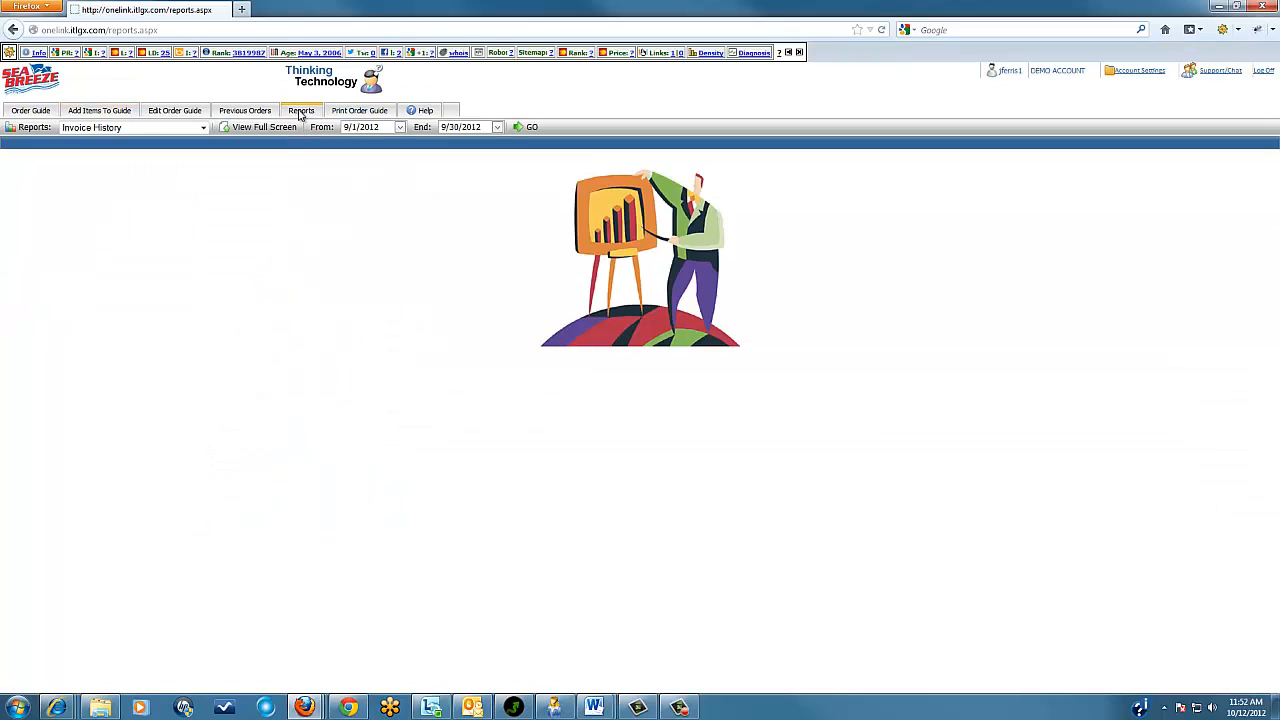
left_click(202, 128)
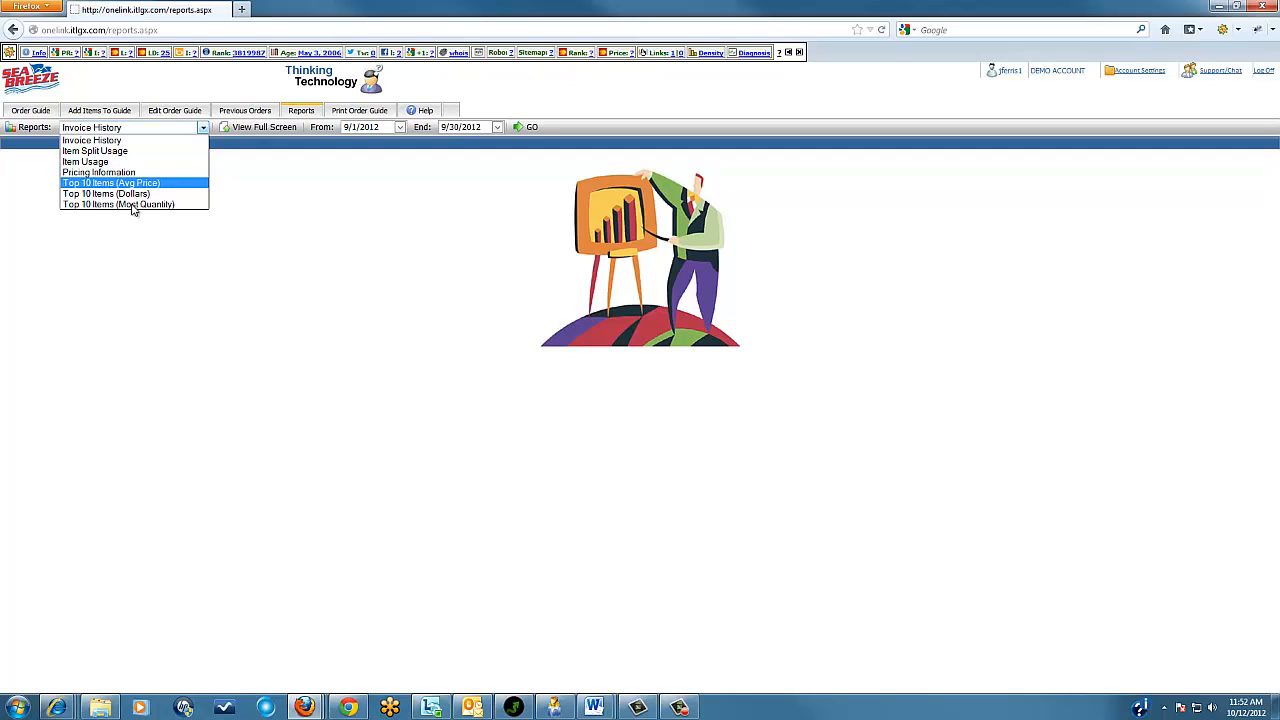
left_click(96, 141)
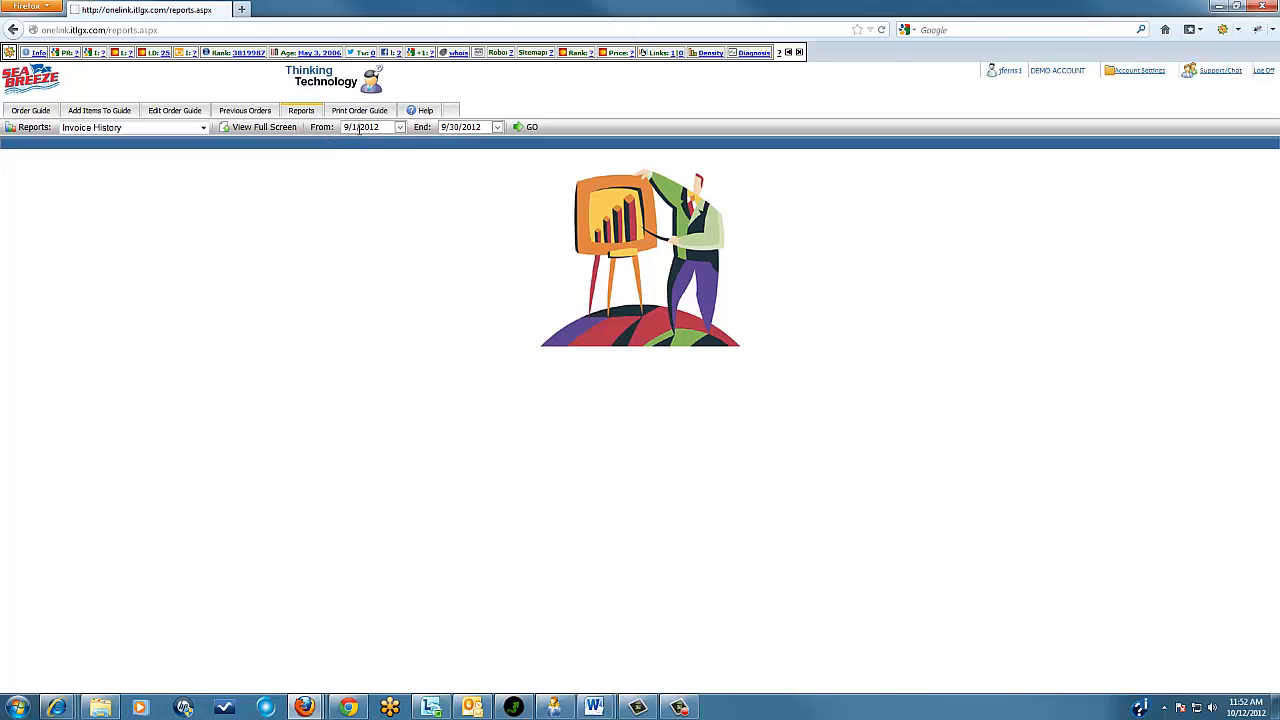
left_click(531, 131)
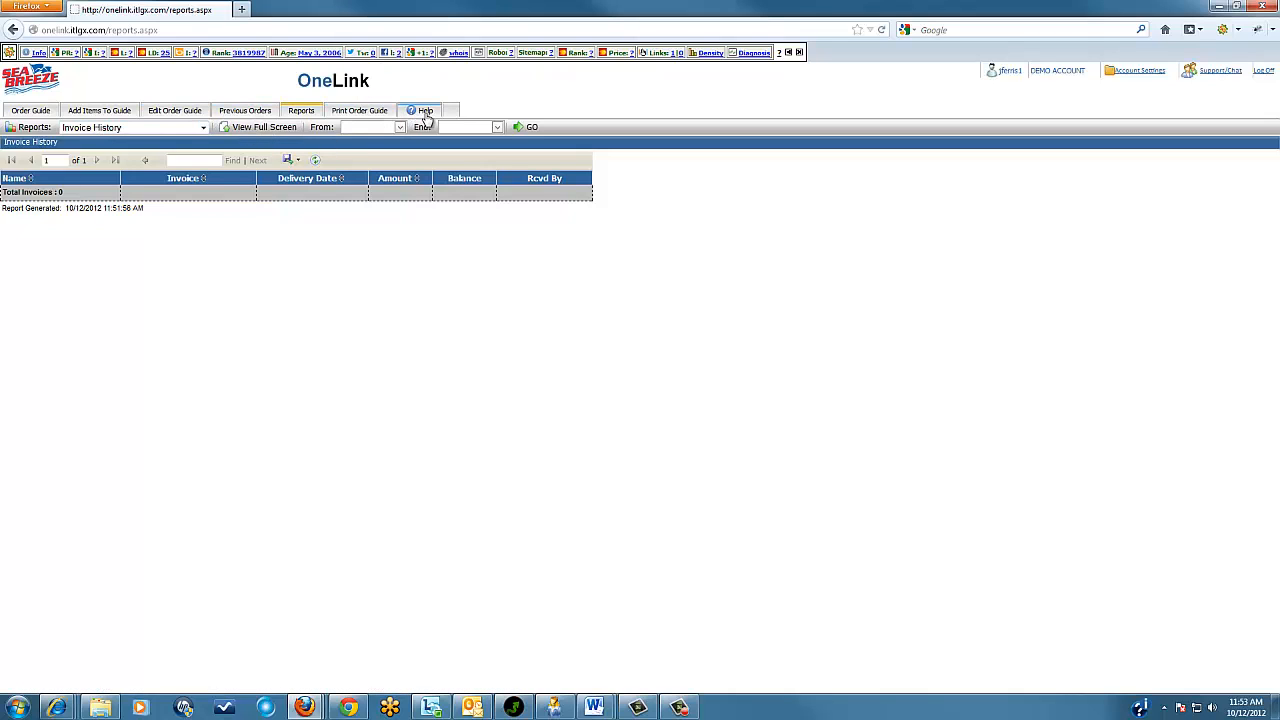
left_click(30, 110)
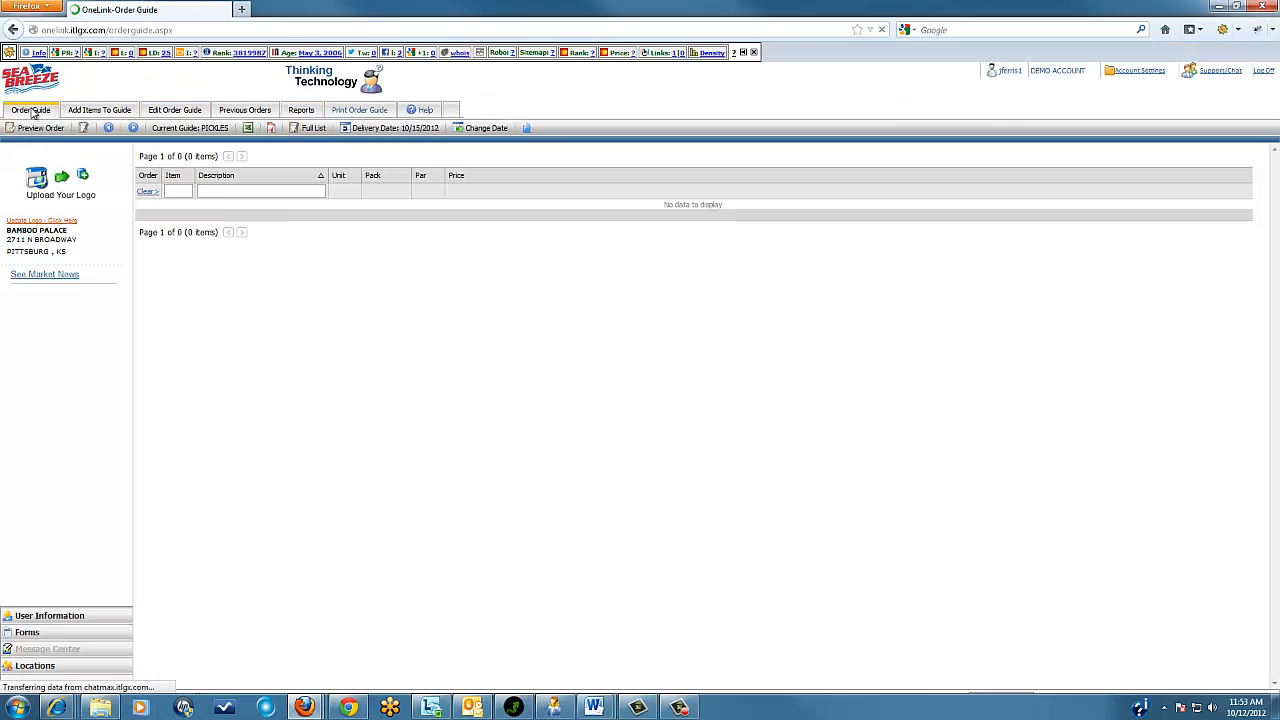